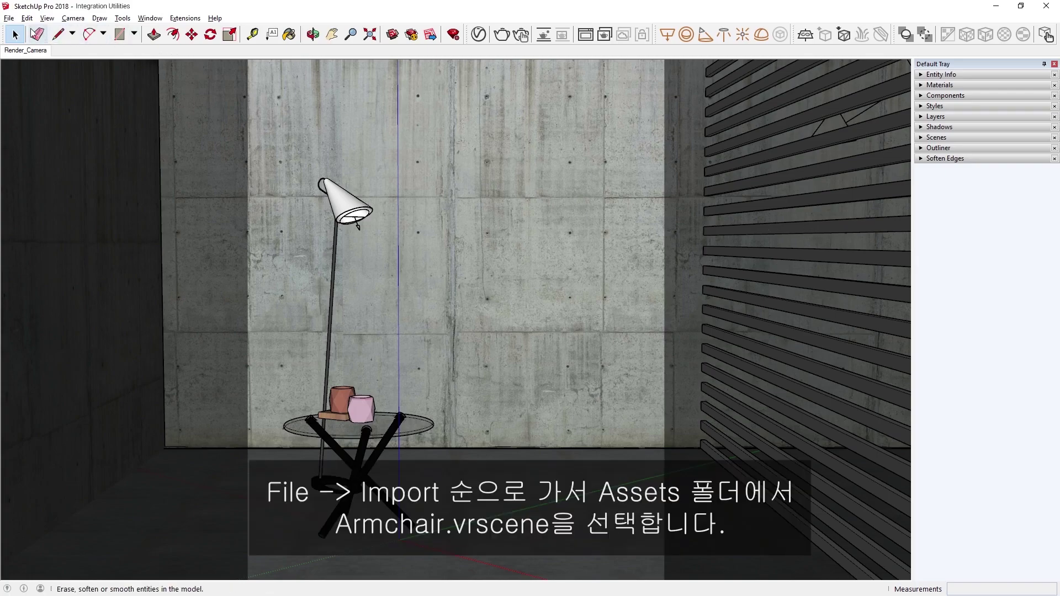
# Choose Armchair.vrscene from the Assets folder as the file to import
pyautogui.click(9, 19)
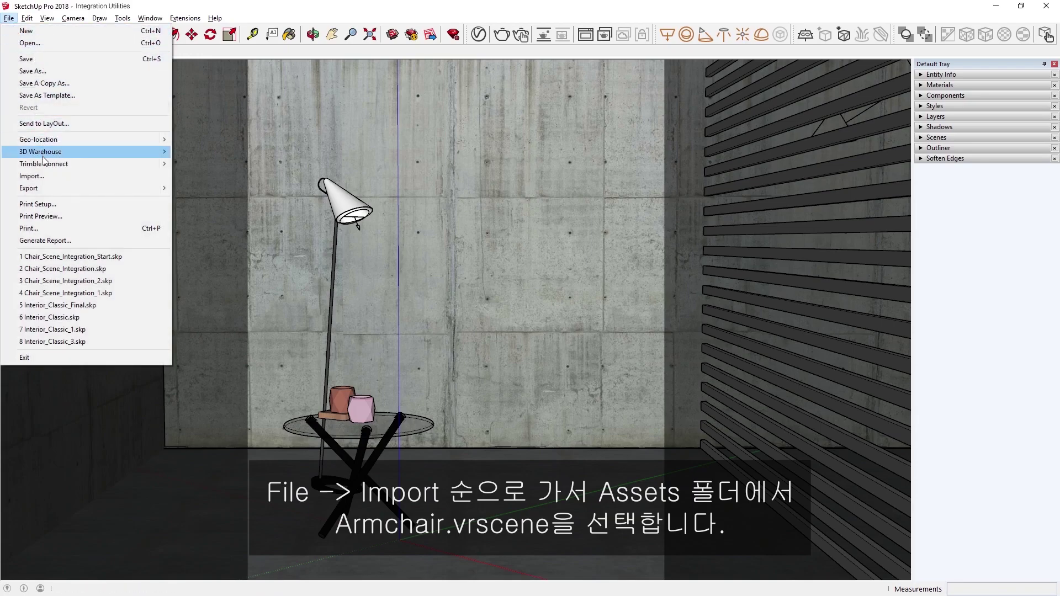
pyautogui.click(44, 176)
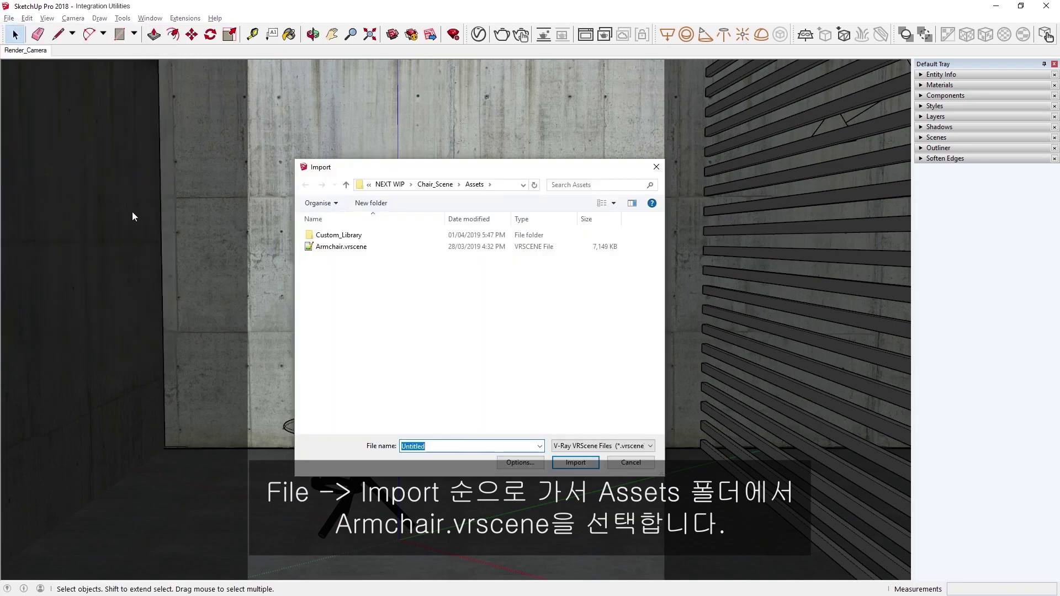
pyautogui.click(353, 247)
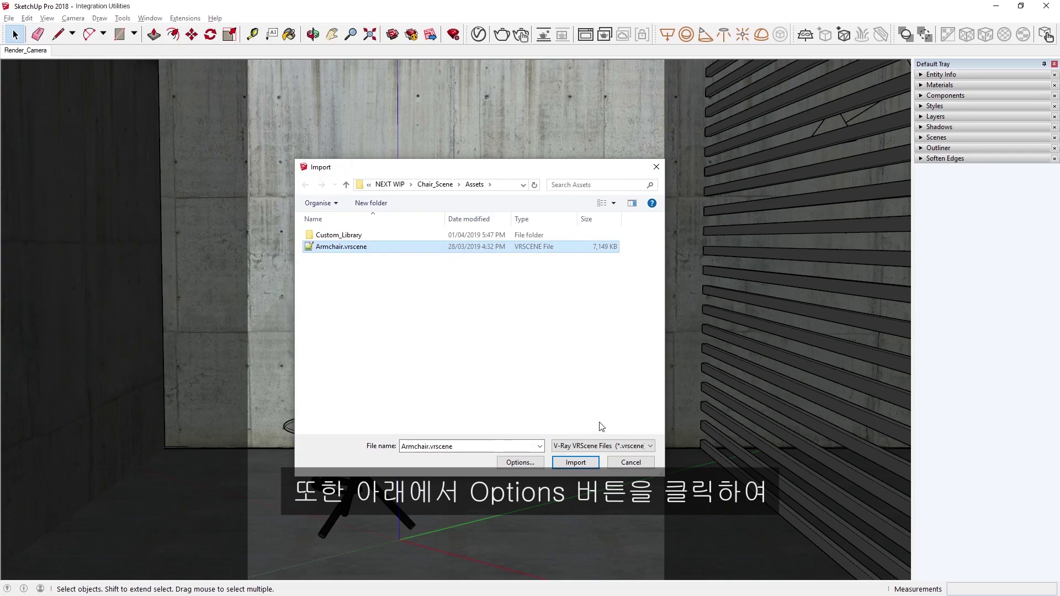
# Set import options: materials with Textures & UVs, and lights, proxies and scene scale set to Yes
pyautogui.click(519, 464)
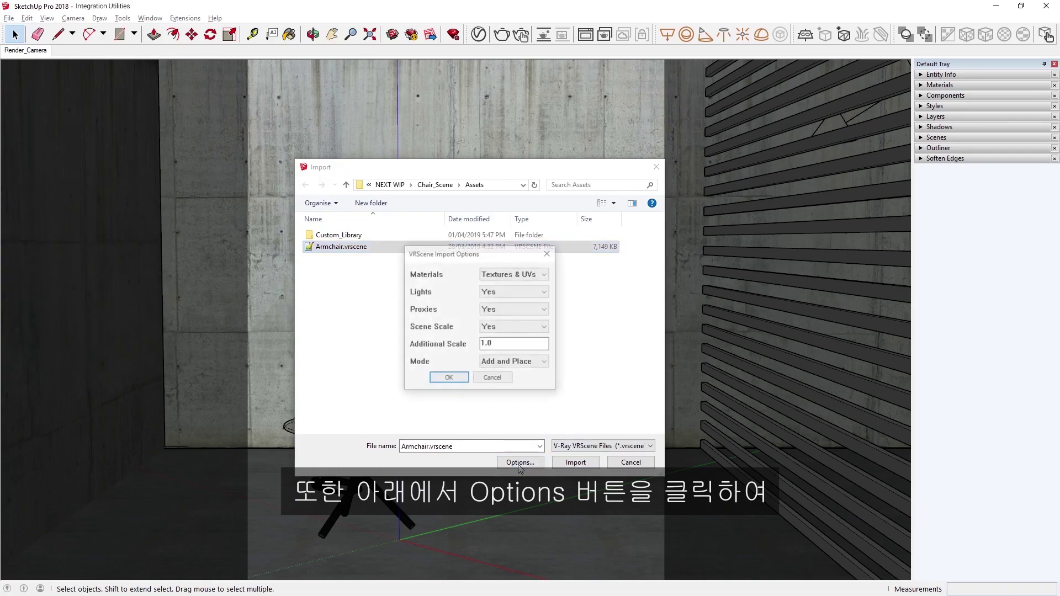
pyautogui.click(516, 275)
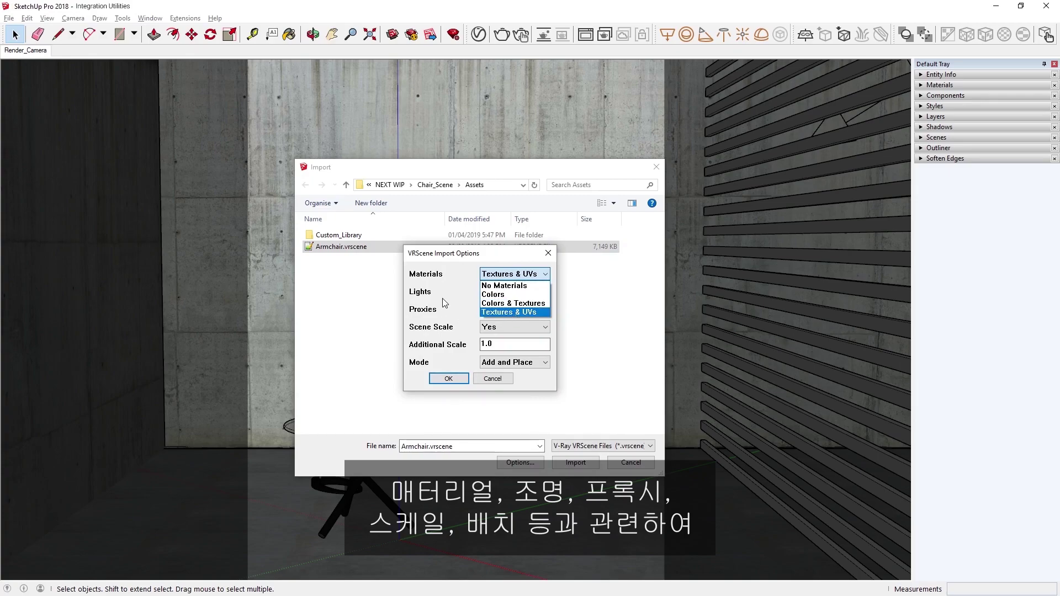
pyautogui.click(432, 294)
pyautogui.click(511, 290)
pyautogui.click(500, 305)
pyautogui.click(501, 311)
pyautogui.click(502, 312)
pyautogui.click(511, 327)
pyautogui.click(511, 337)
# Keep Add and Place mode, confirm the options, and import the armchair
pyautogui.click(514, 362)
pyautogui.click(507, 383)
pyautogui.click(447, 378)
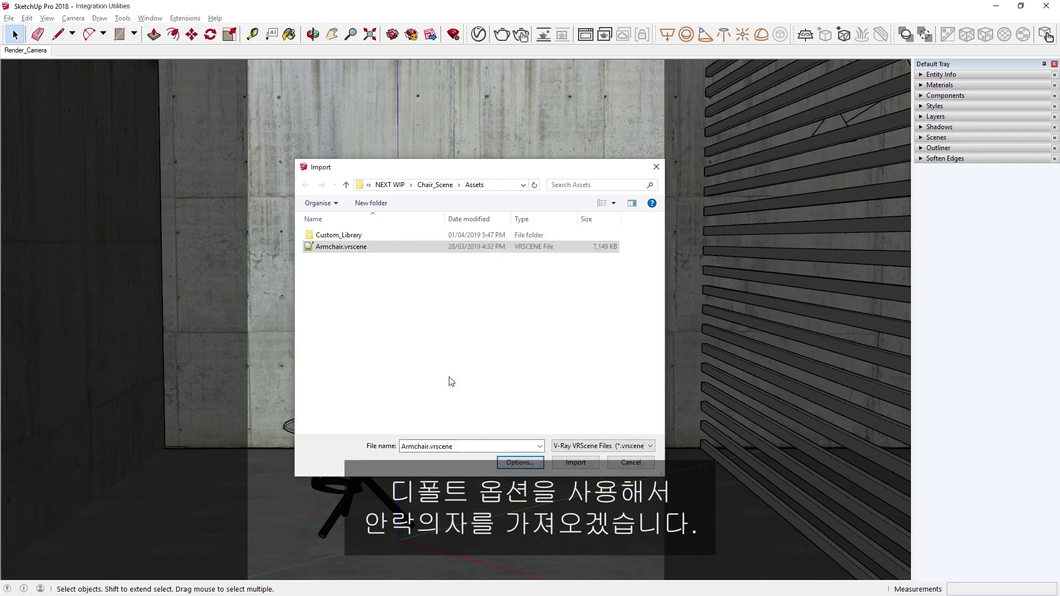
pyautogui.click(575, 462)
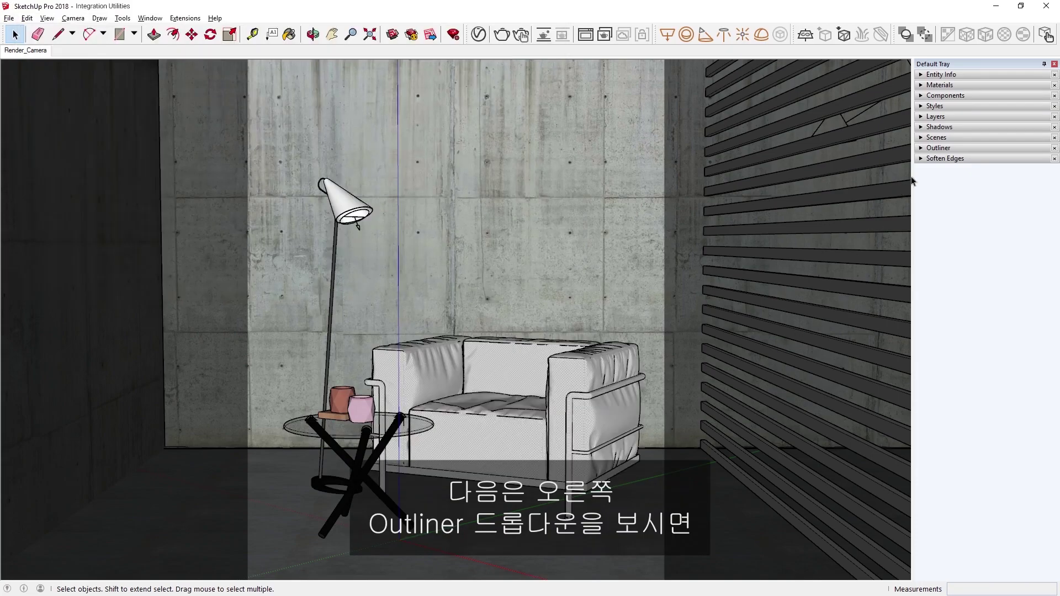
pyautogui.click(939, 148)
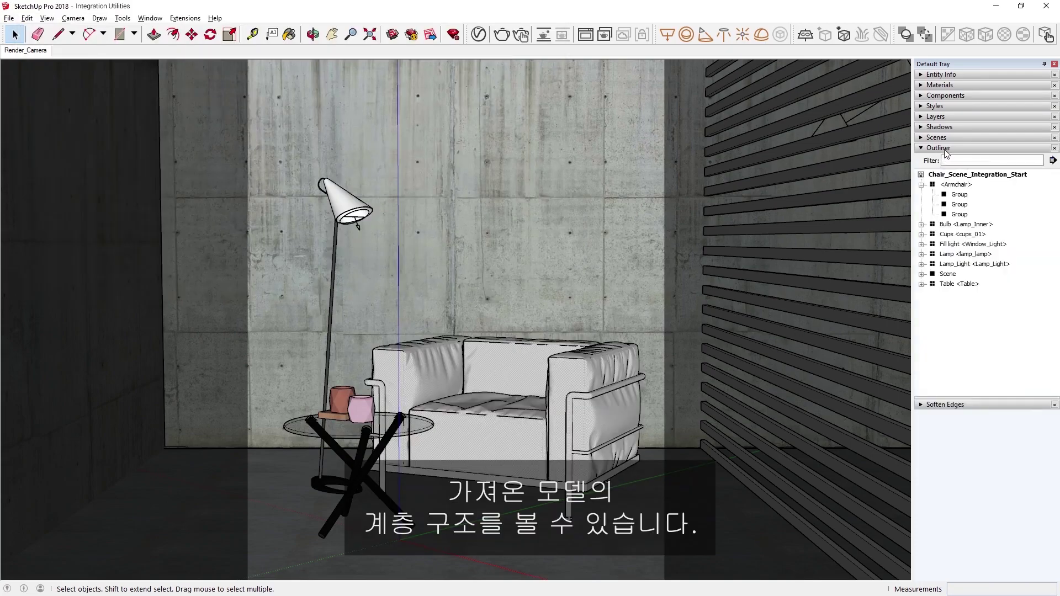
pyautogui.click(957, 185)
pyautogui.click(960, 194)
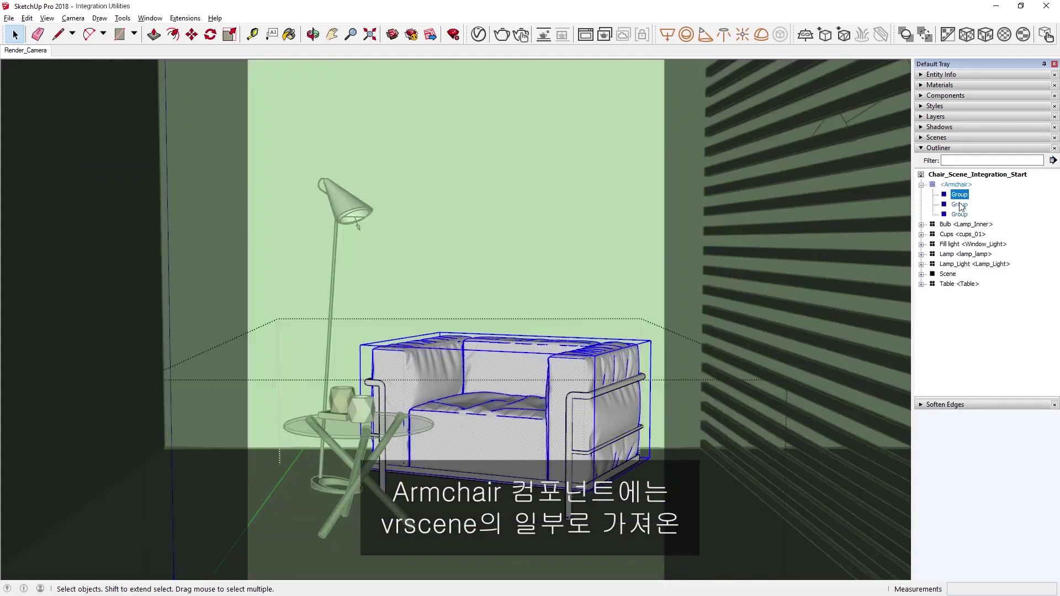
pyautogui.click(960, 206)
pyautogui.click(961, 214)
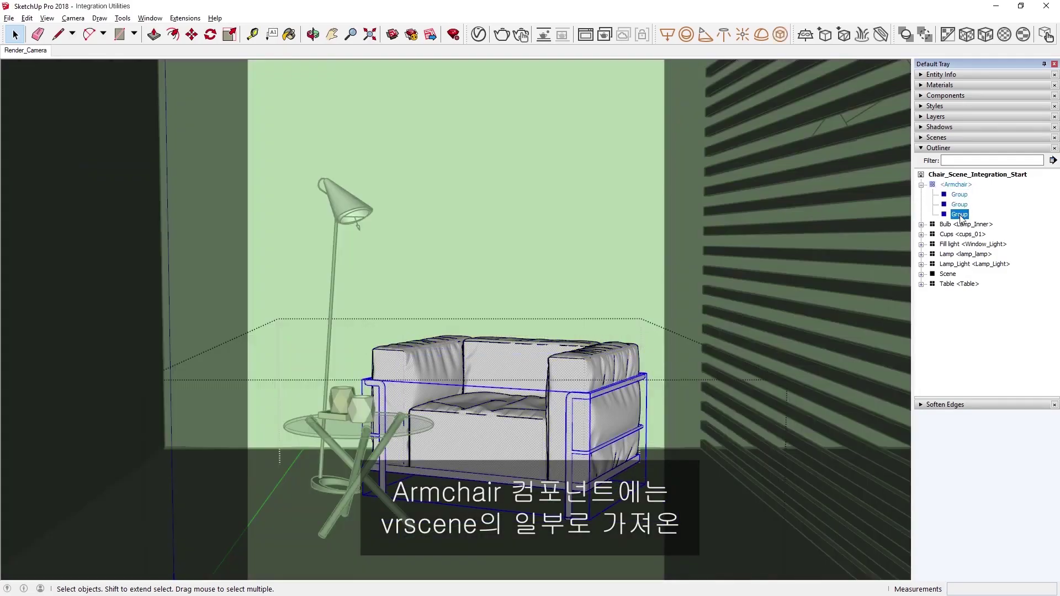
pyautogui.click(959, 185)
pyautogui.click(921, 185)
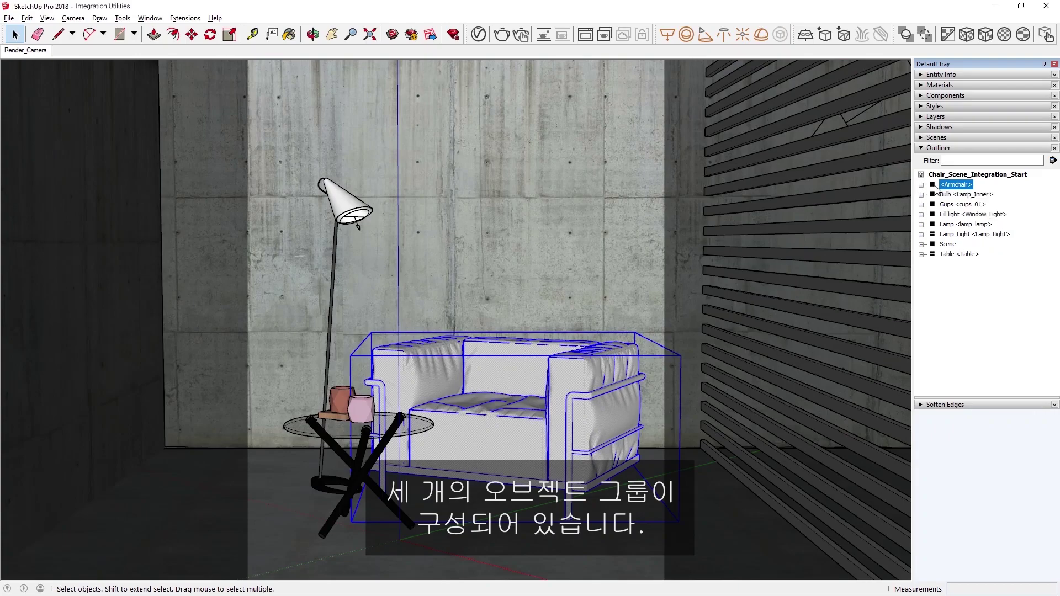
pyautogui.click(968, 320)
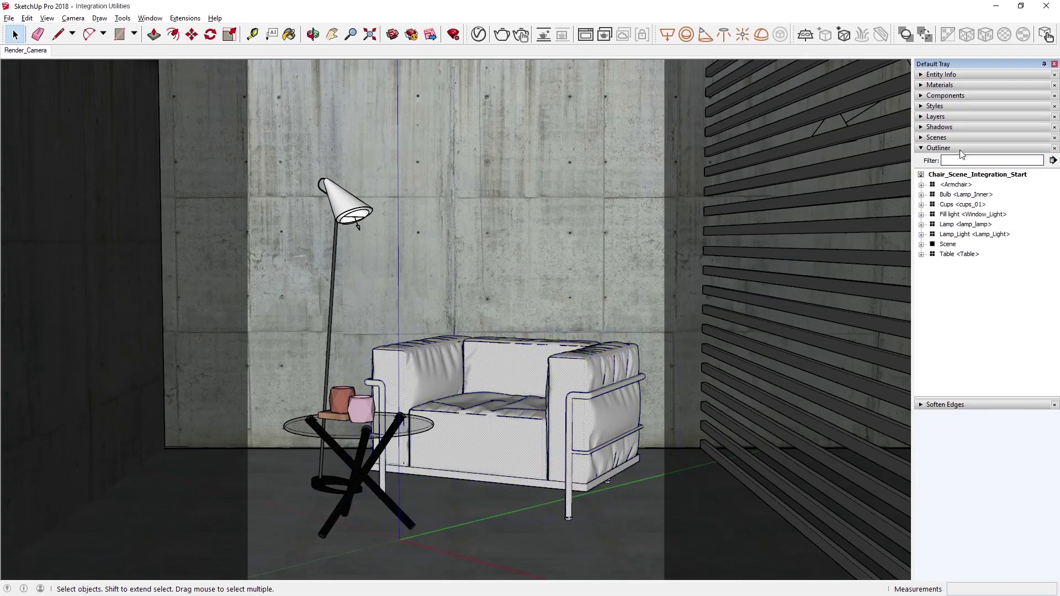
pyautogui.click(950, 148)
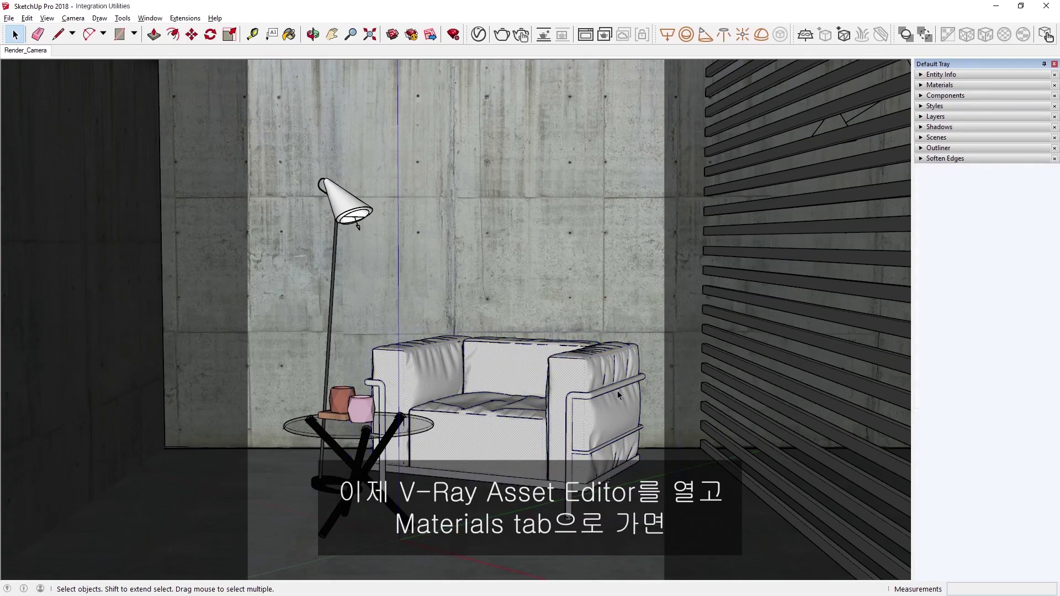
pyautogui.click(478, 38)
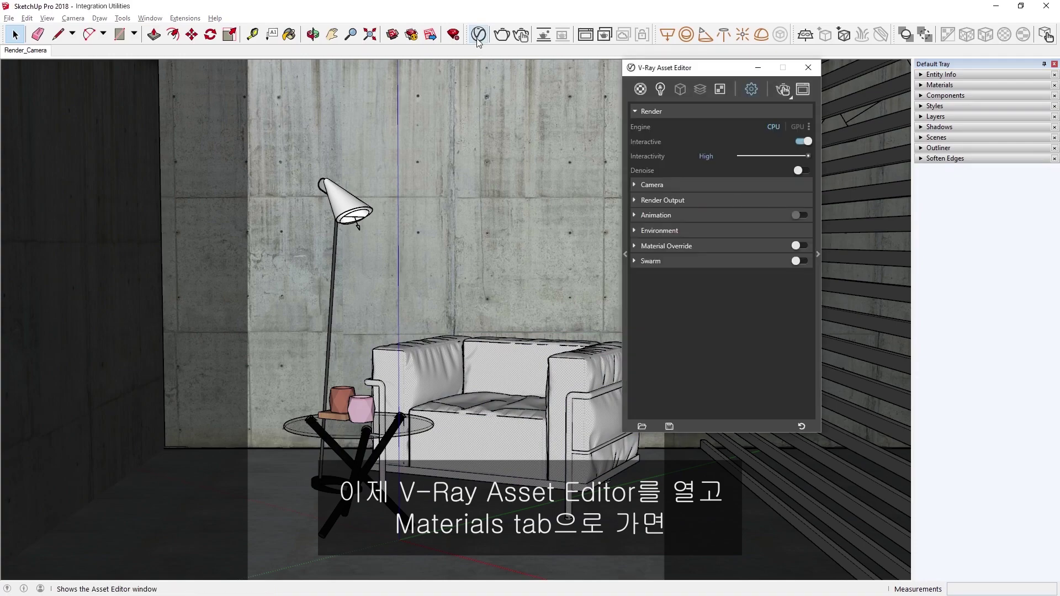
pyautogui.click(641, 89)
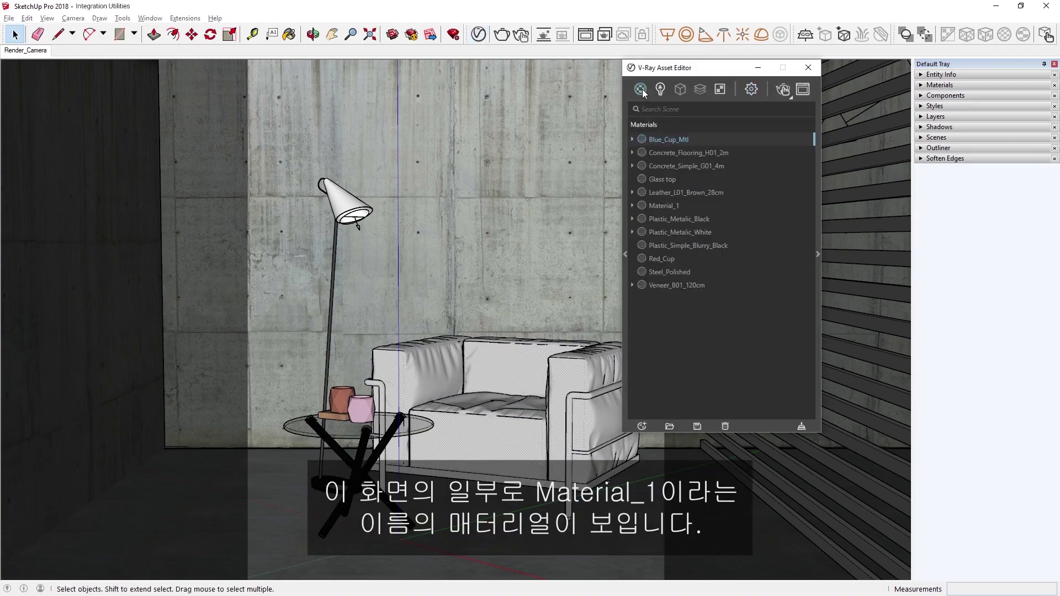
pyautogui.click(658, 205)
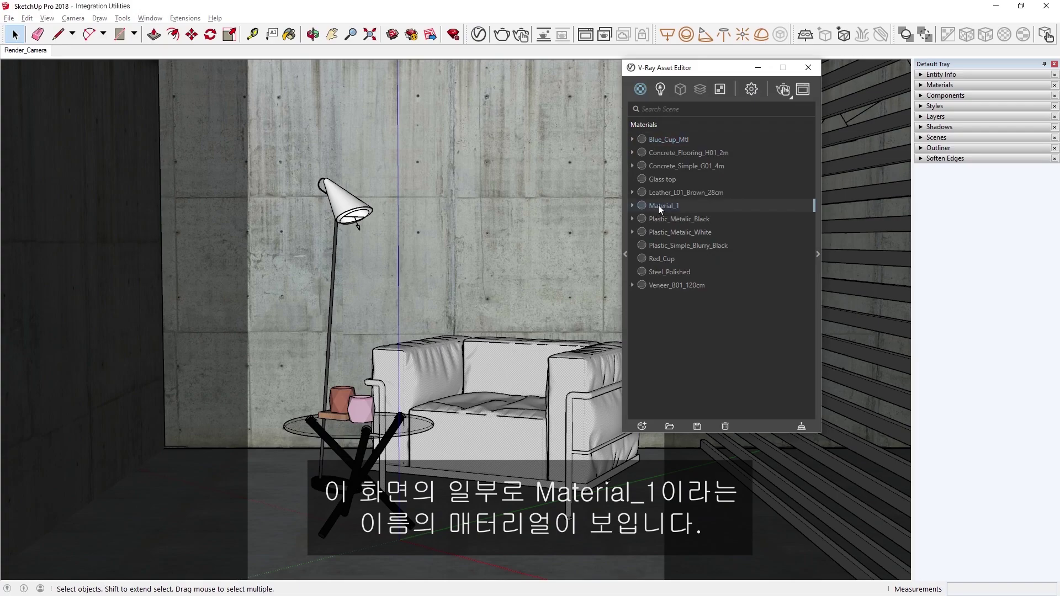
pyautogui.click(818, 254)
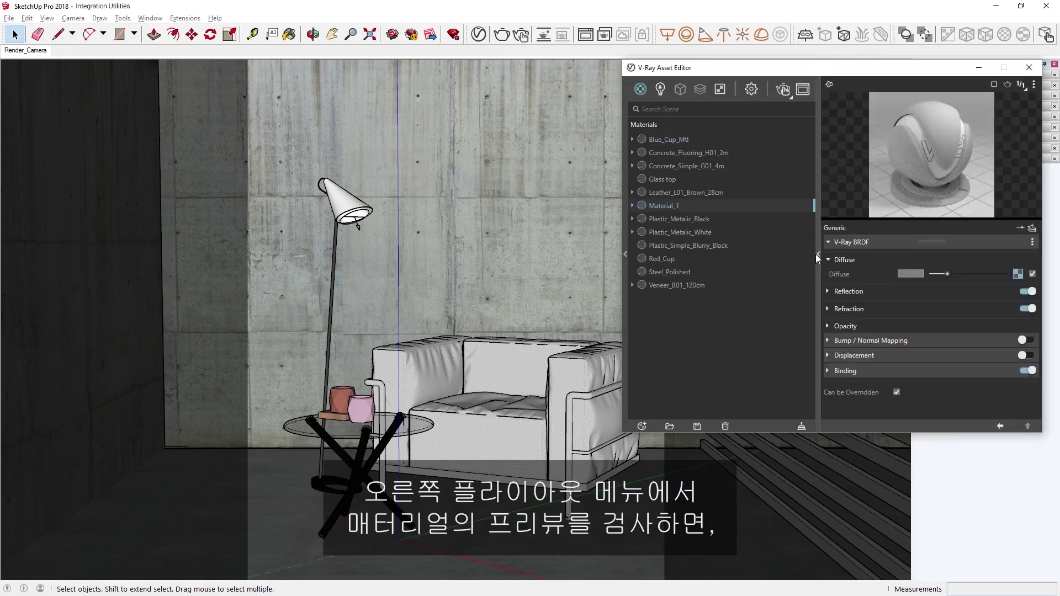
pyautogui.click(1018, 274)
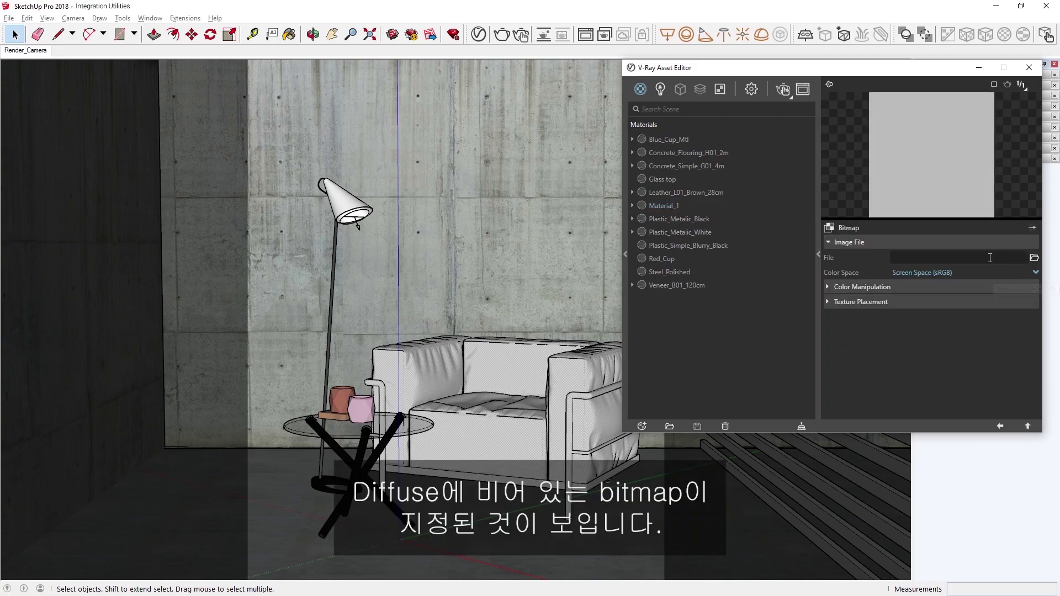
pyautogui.click(819, 254)
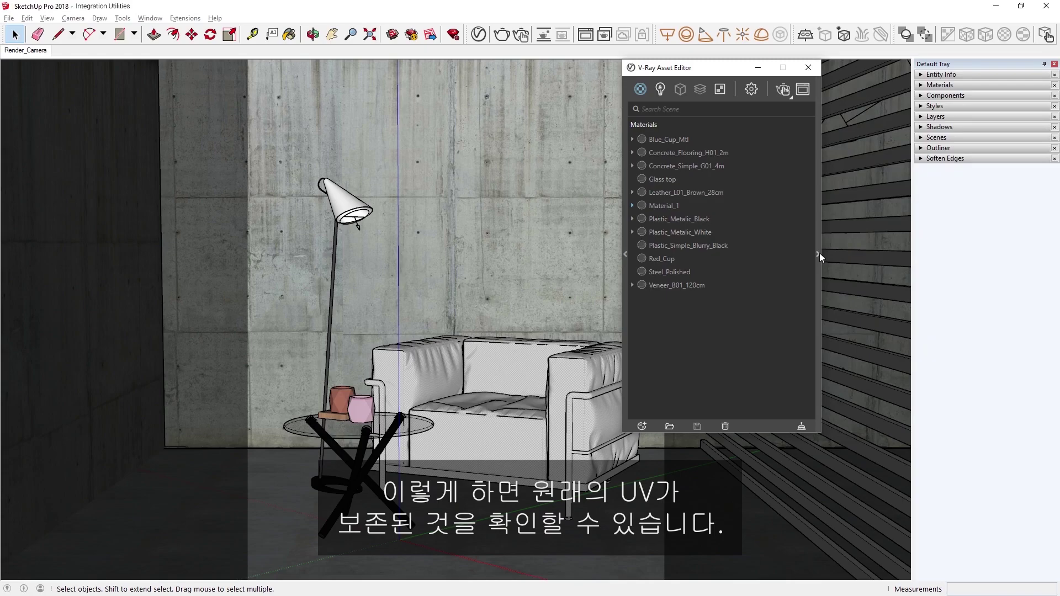
pyautogui.click(808, 69)
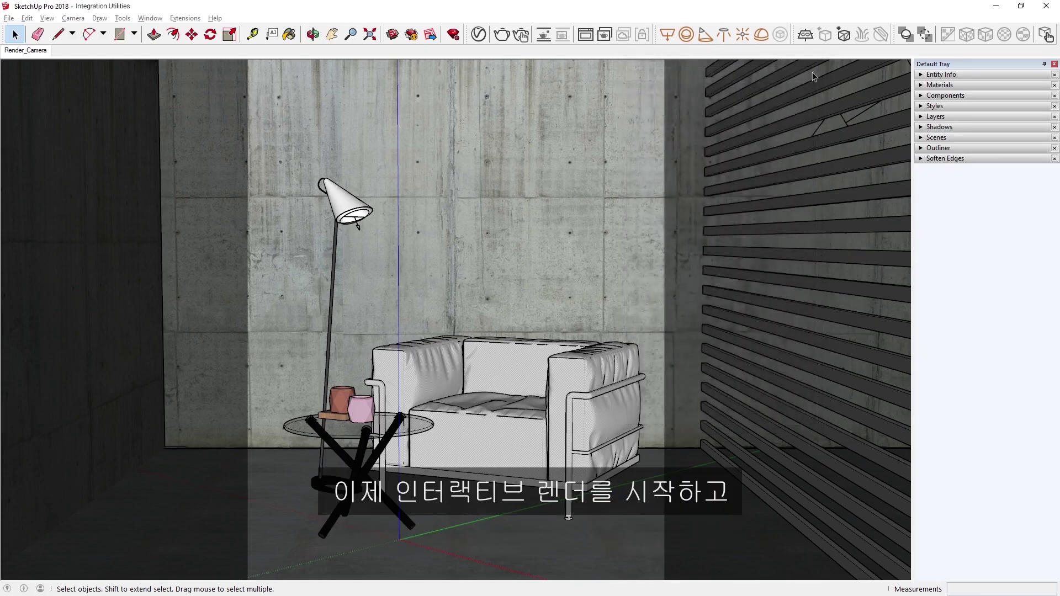
# Run a V-Ray interactive render and point Scene Interaction at the purple light
pyautogui.click(522, 35)
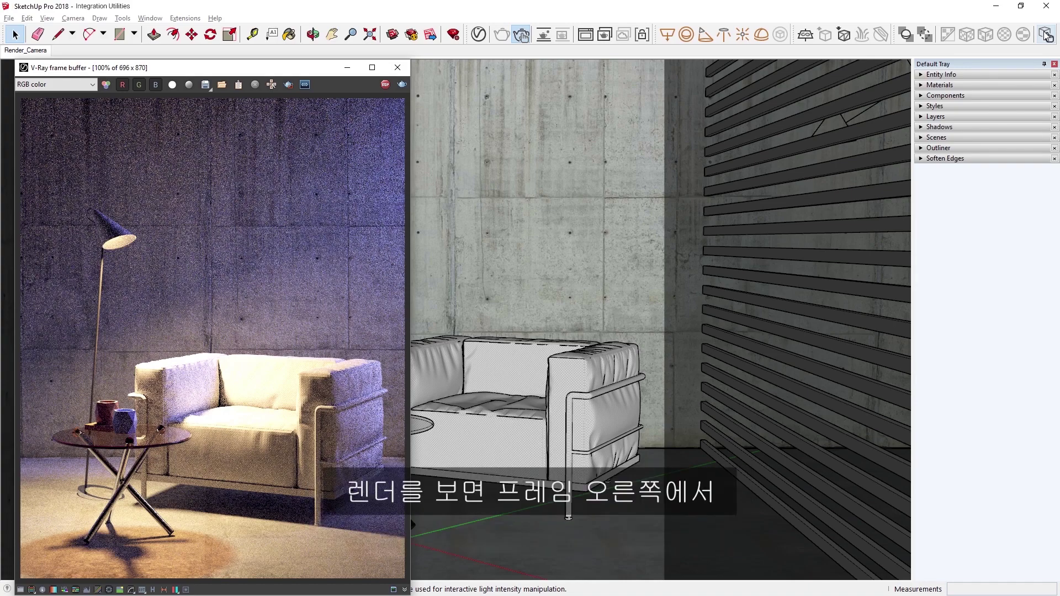
pyautogui.click(1045, 34)
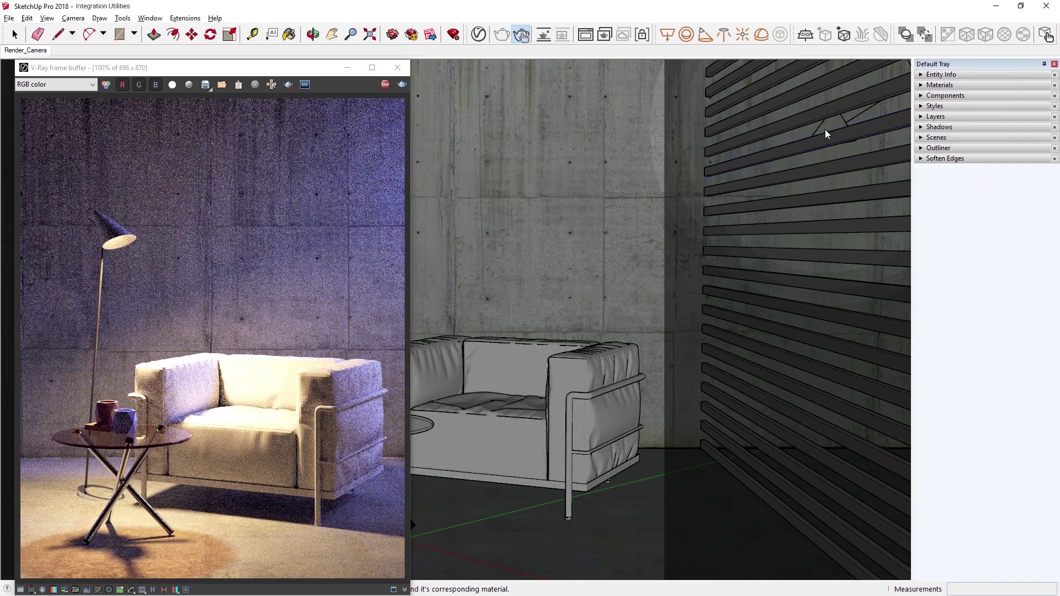
pyautogui.moveTo(820, 128)
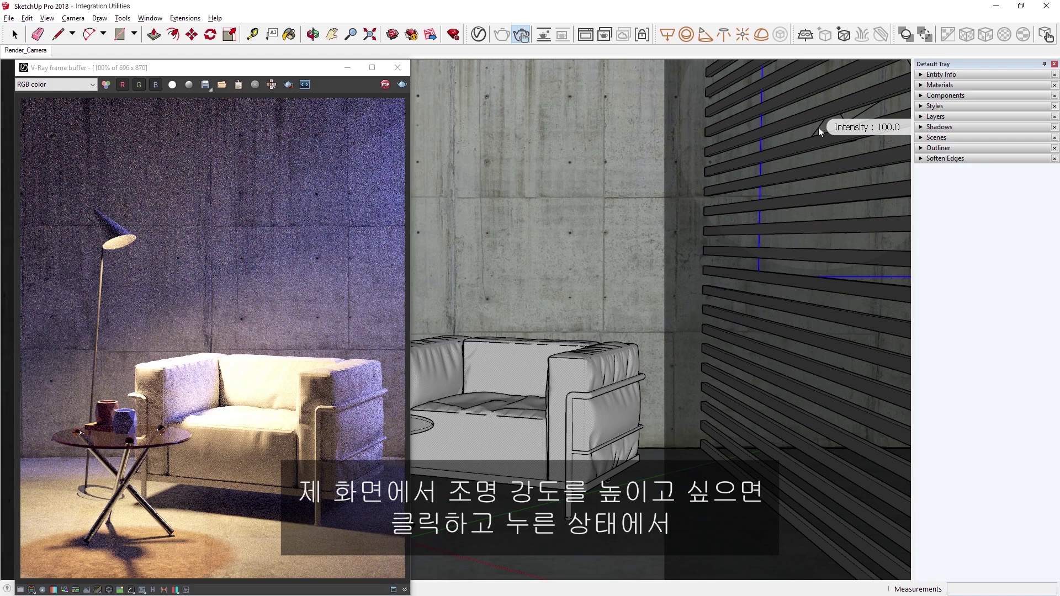
# Raise the slatted-wall light's intensity from 100 to 187, then stop the render and close the frame buffer
pyautogui.moveTo(819, 127); pyautogui.dragTo(818, 64)
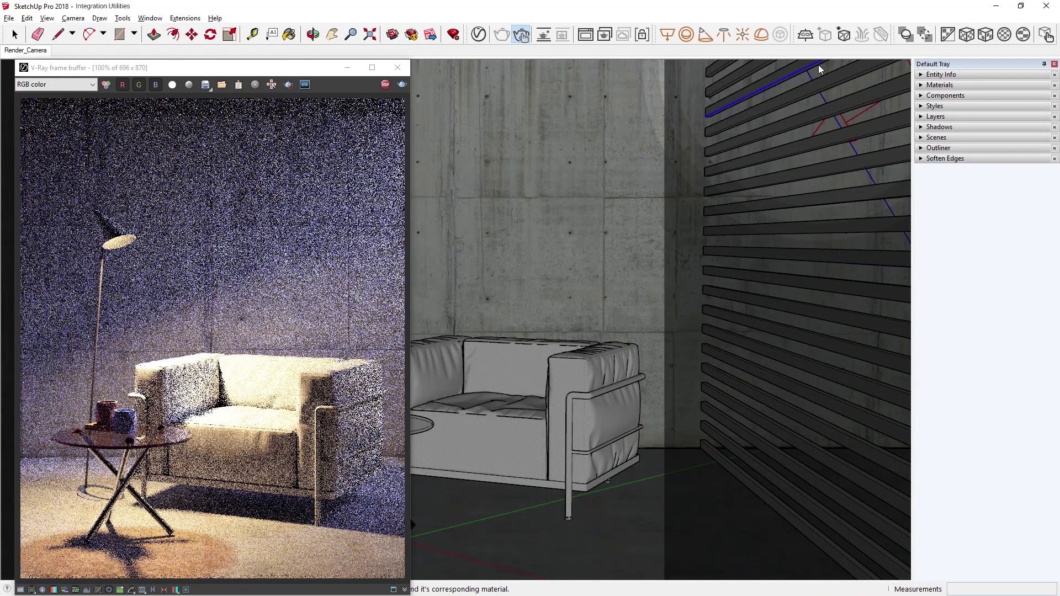
pyautogui.press('space')
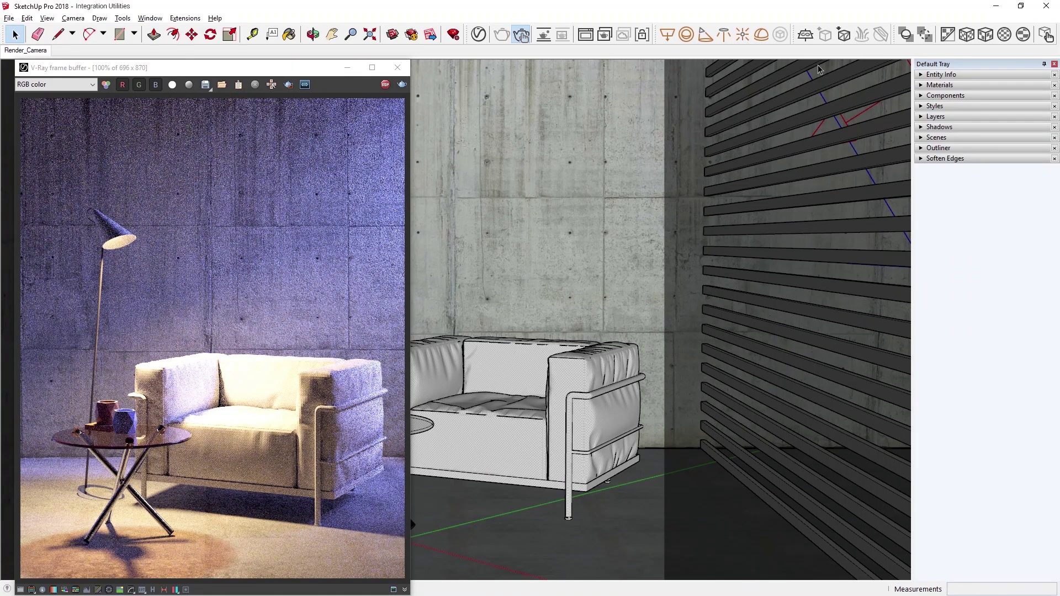
pyautogui.click(385, 84)
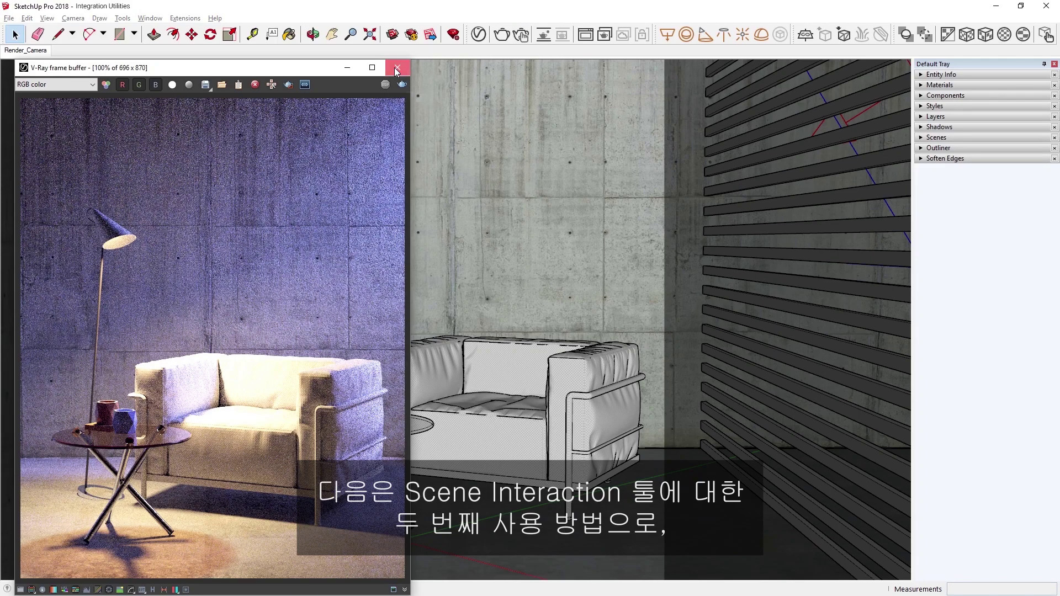
pyautogui.click(396, 67)
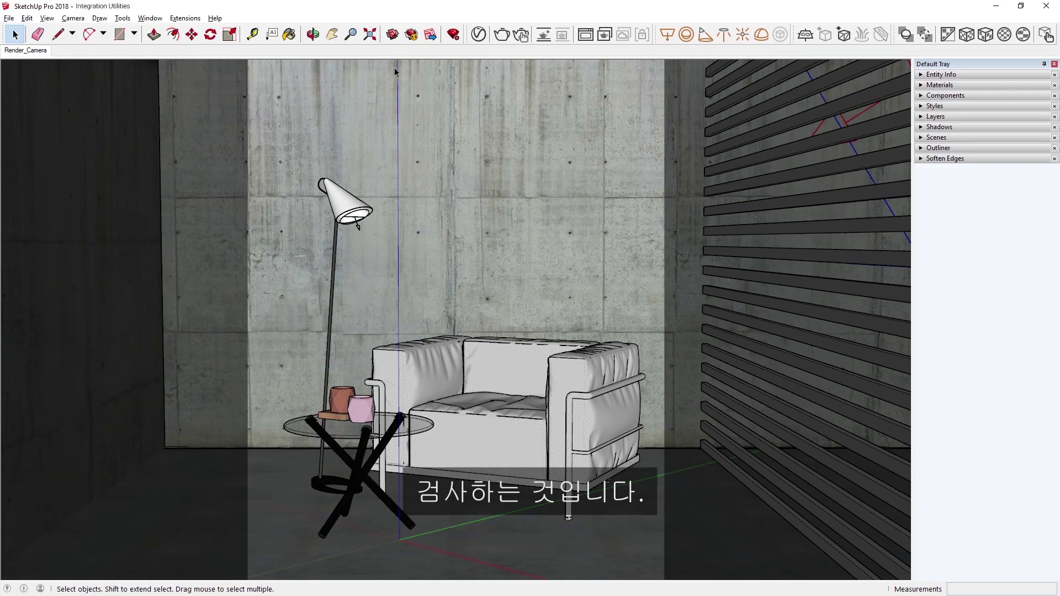
# Open the Outliner listing Armchair, Lamp, Cups, Table and lights, then pick the armchair
pyautogui.click(1046, 35)
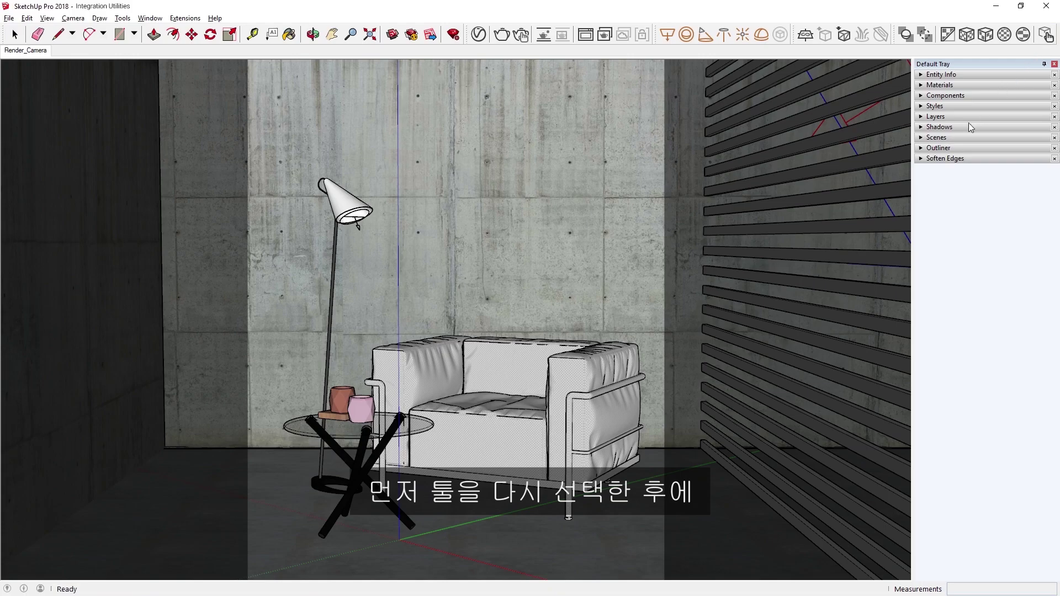
pyautogui.click(939, 148)
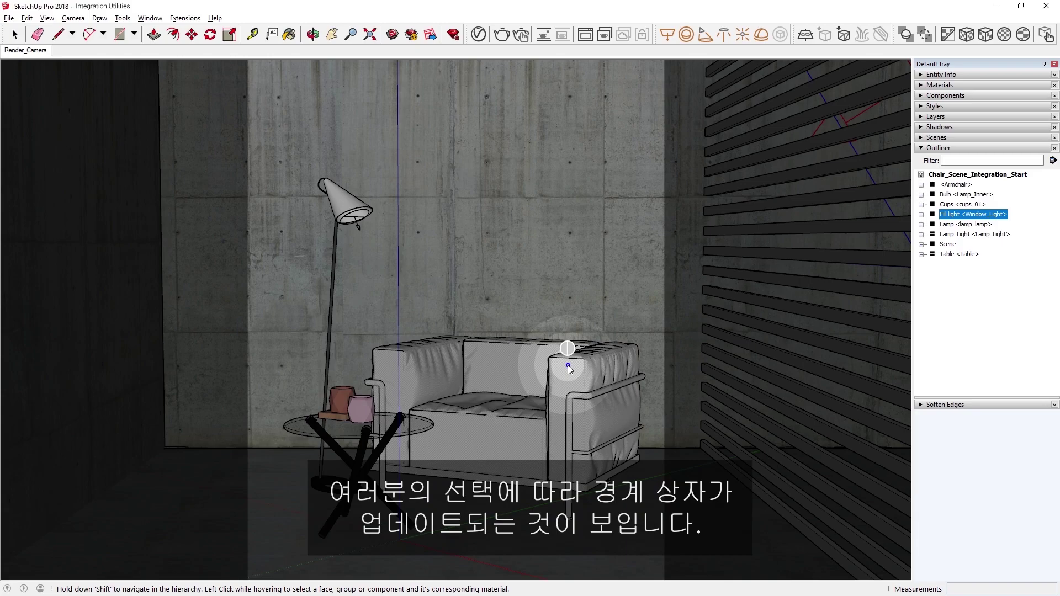
pyautogui.click(585, 350)
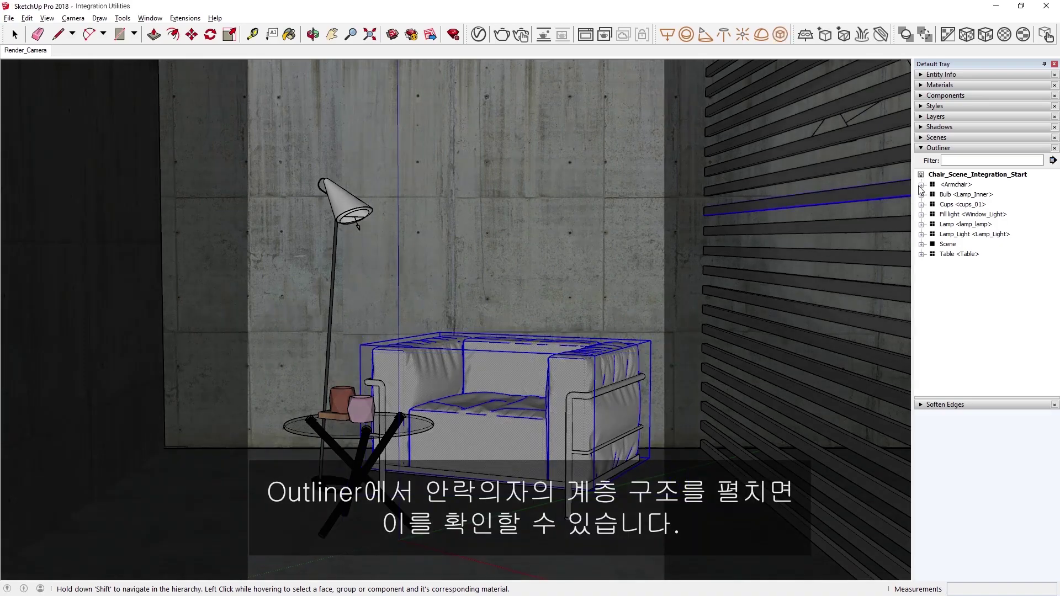
# Expand <Armchair> into its three groups, select the whole component, then clear the selection
pyautogui.click(921, 185)
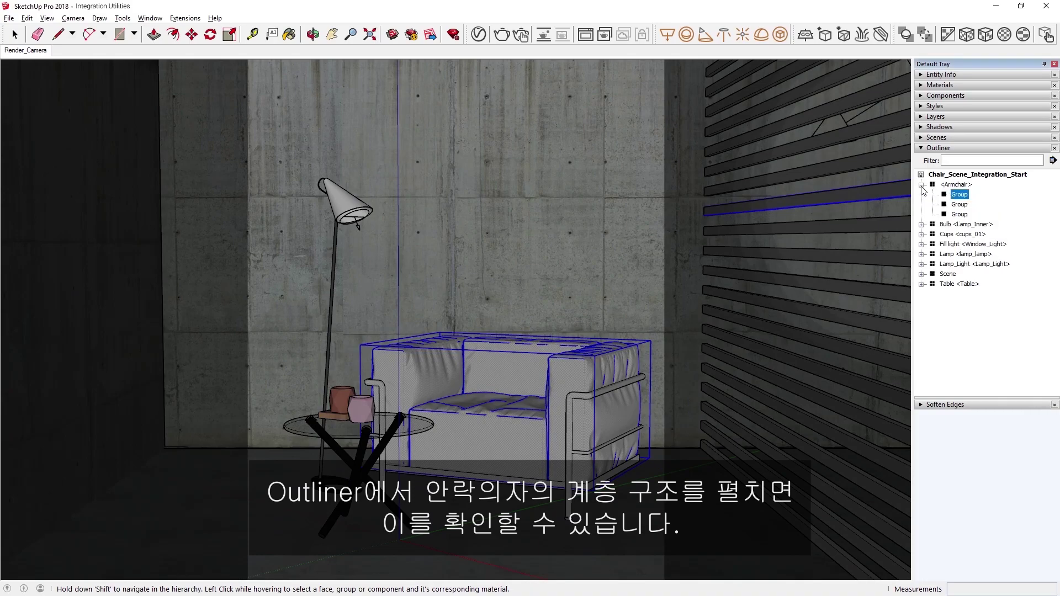
pyautogui.click(565, 372)
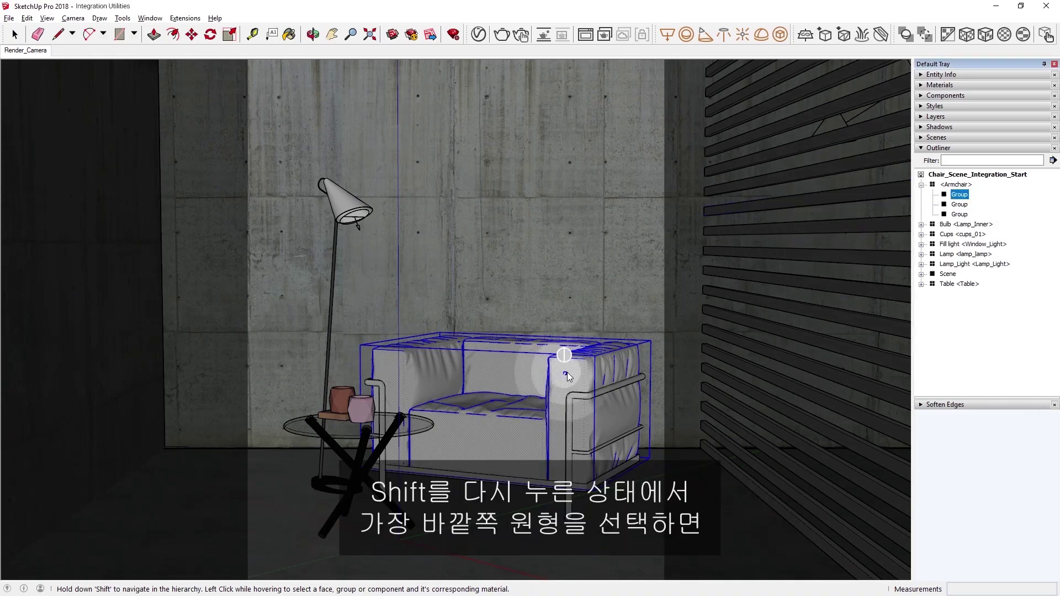
pyautogui.press('shift')
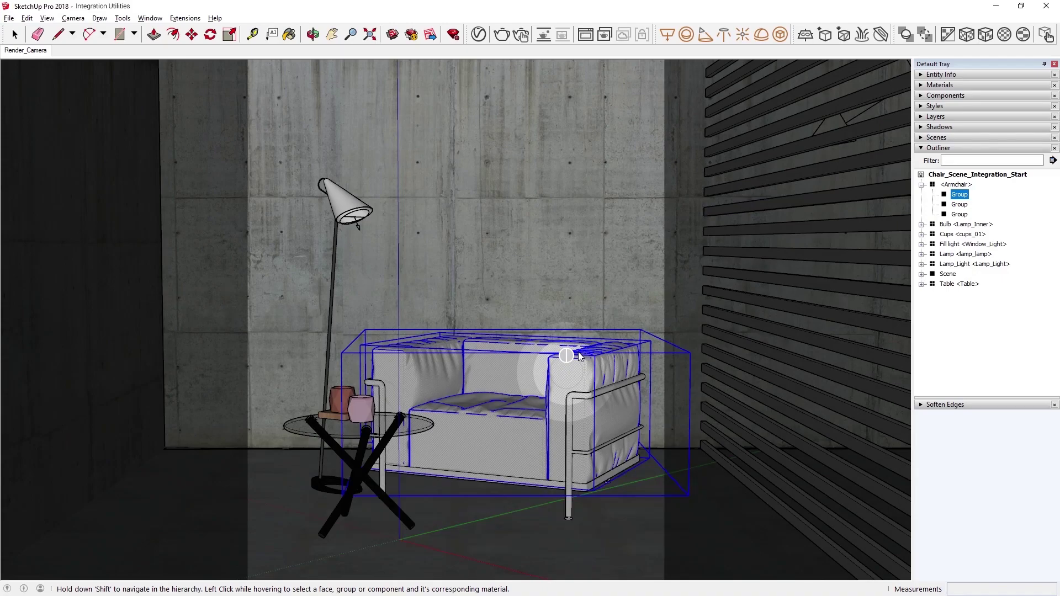
pyautogui.keyDown('shift'); pyautogui.click(578, 352); pyautogui.keyUp('shift')
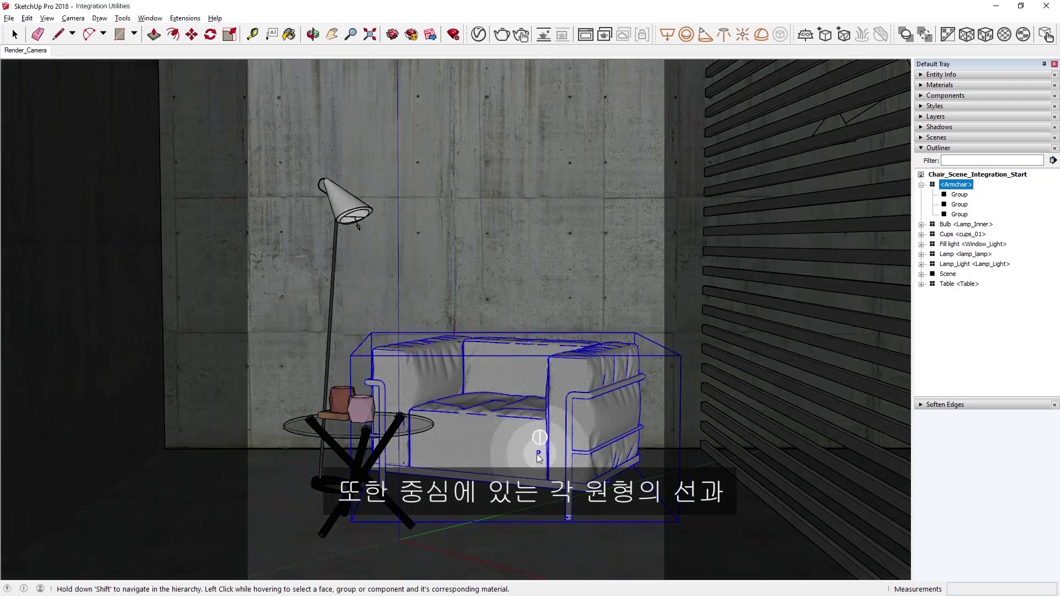
pyautogui.press('Escape')
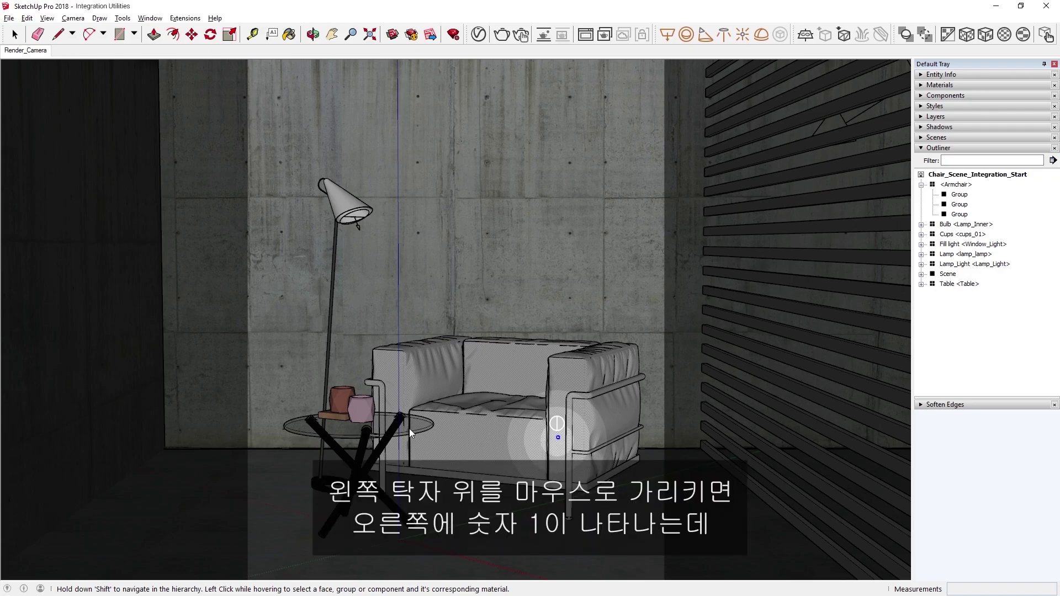
pyautogui.moveTo(410, 428)
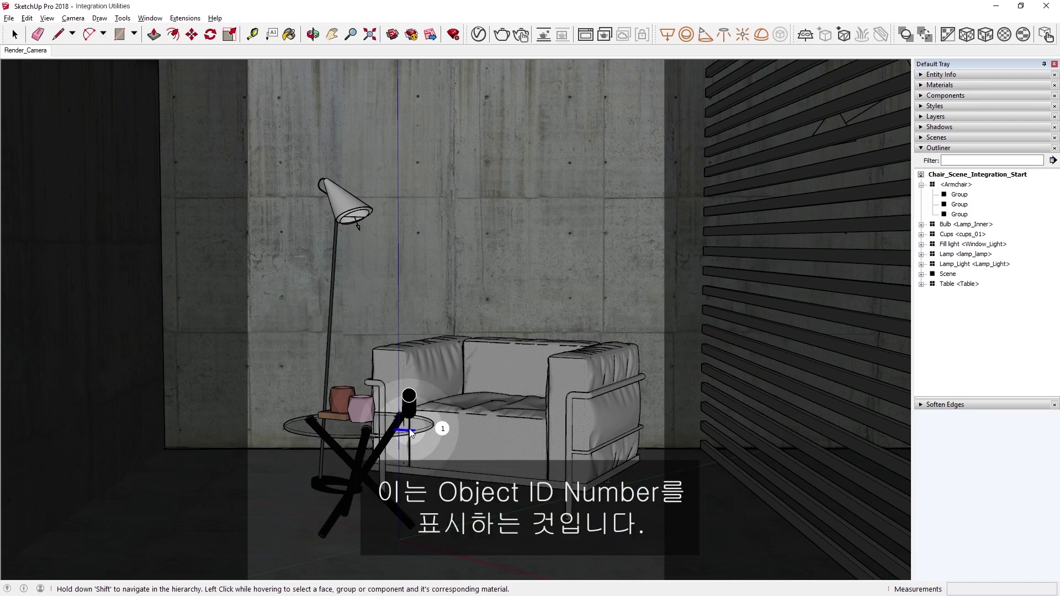
pyautogui.click(381, 448)
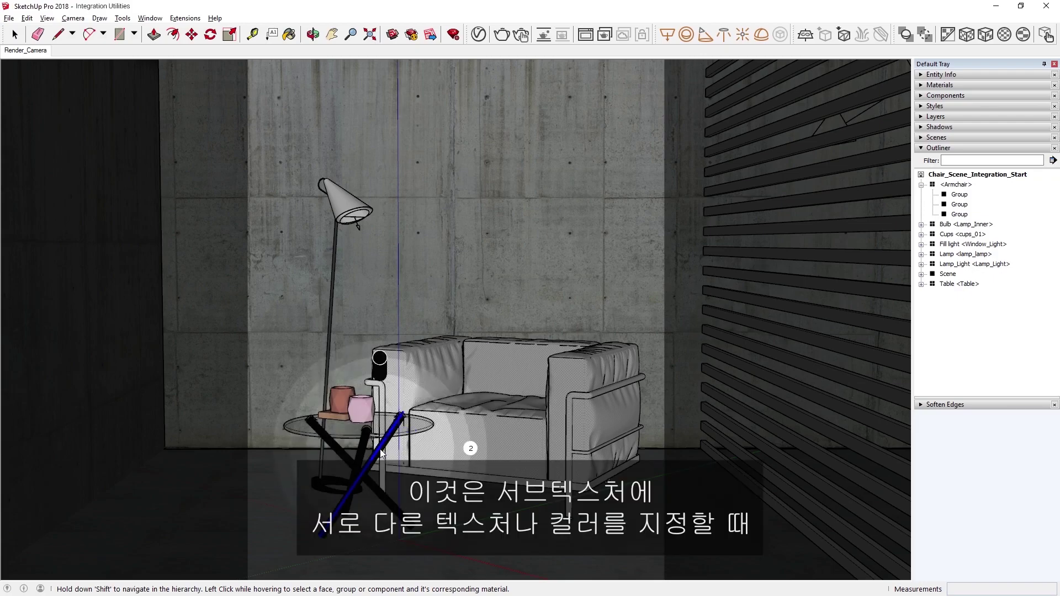
pyautogui.click(323, 538)
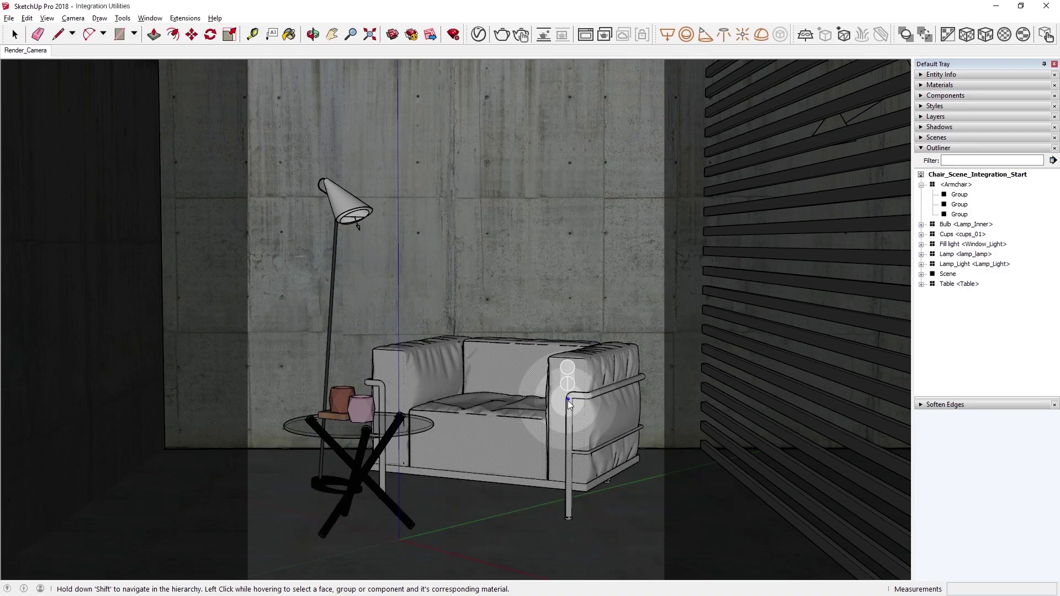
# Select the armchair's metal frame group and remove its existing material
pyautogui.press('shift')
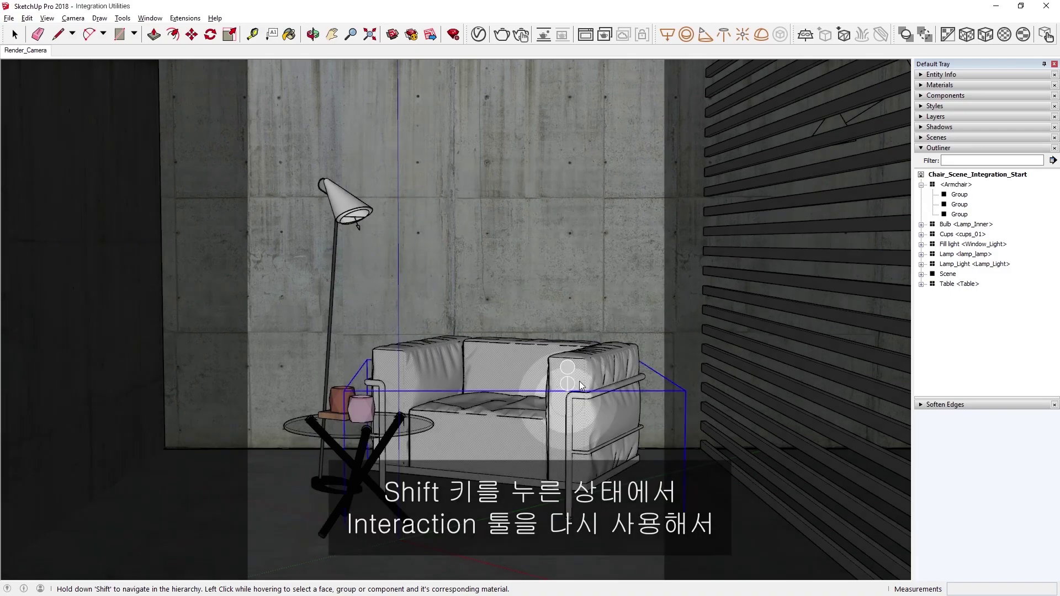
pyautogui.click(581, 380)
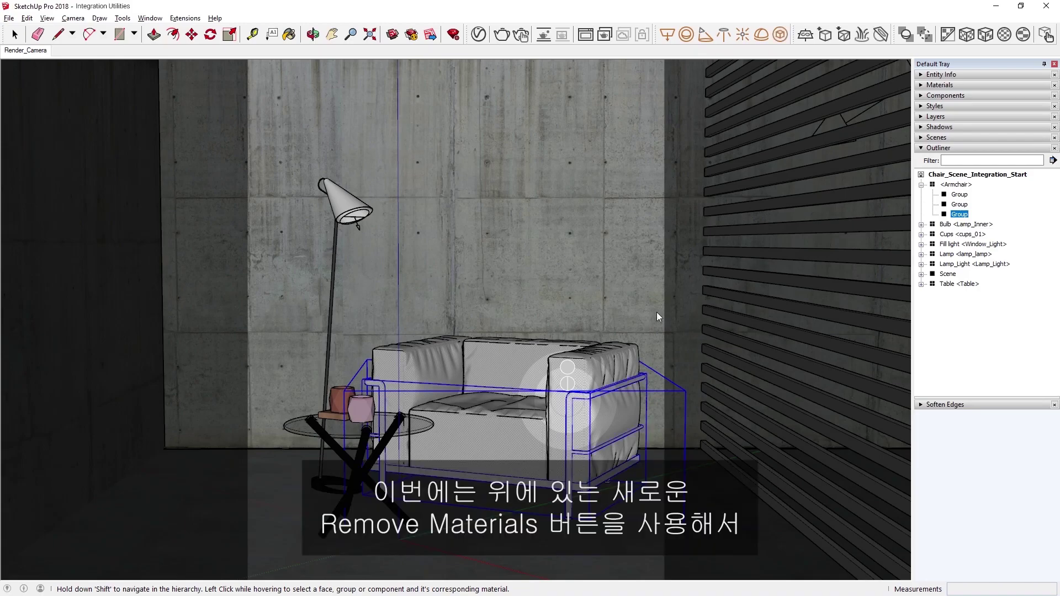
pyautogui.click(948, 36)
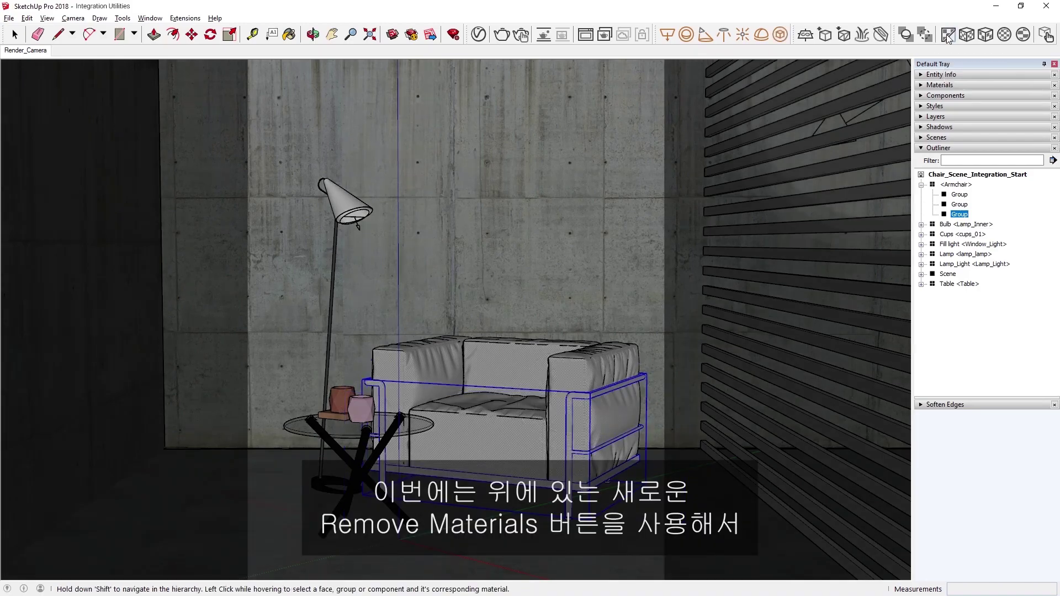
pyautogui.click(948, 36)
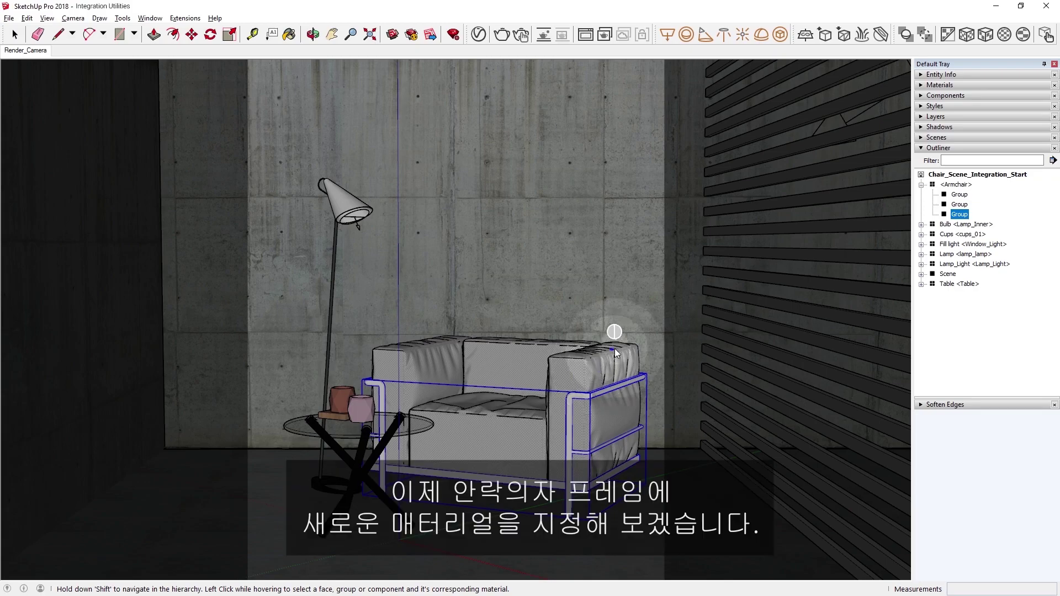
pyautogui.click(479, 35)
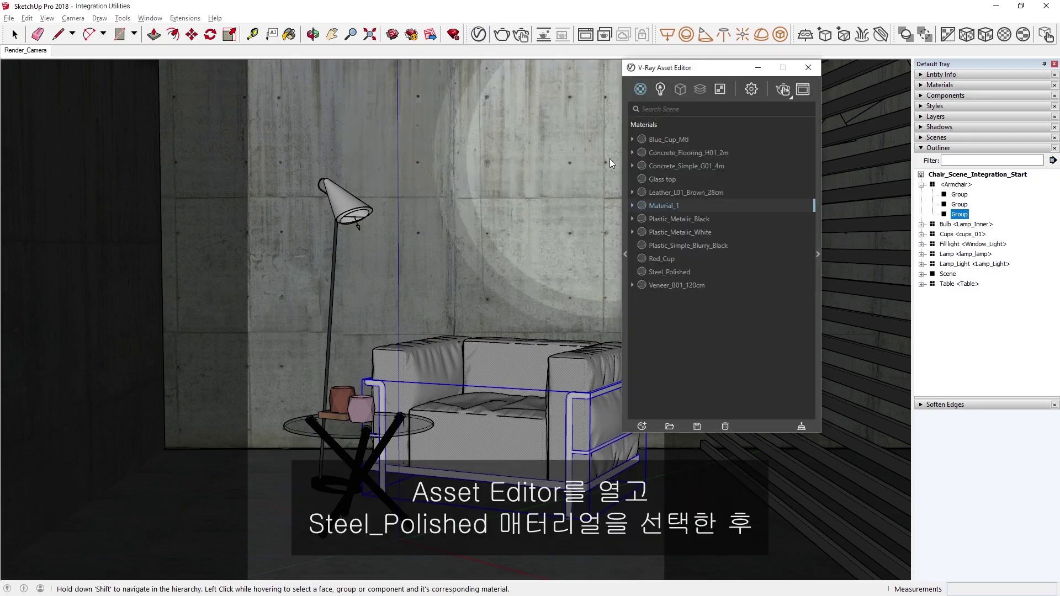
# Apply Steel_Polished to the selected metal frame from the Asset Editor
pyautogui.click(673, 274)
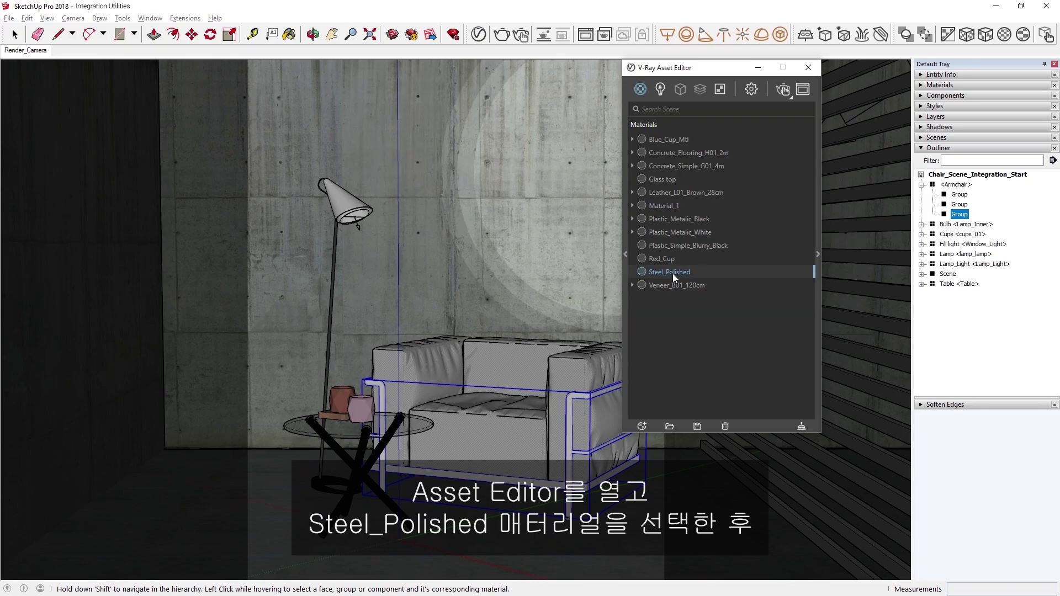
pyautogui.rightClick(672, 273)
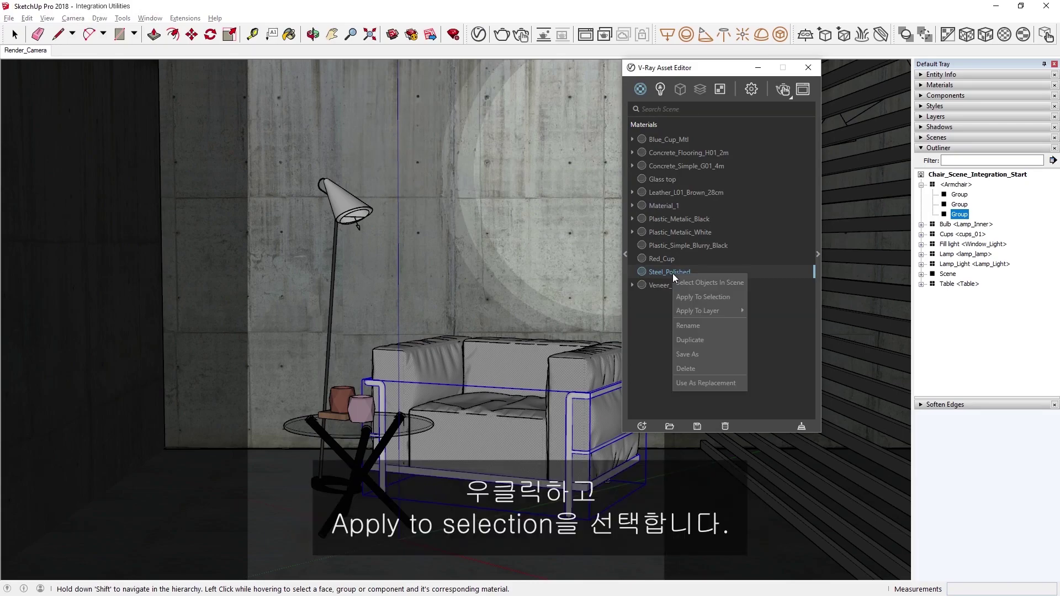
pyautogui.click(685, 297)
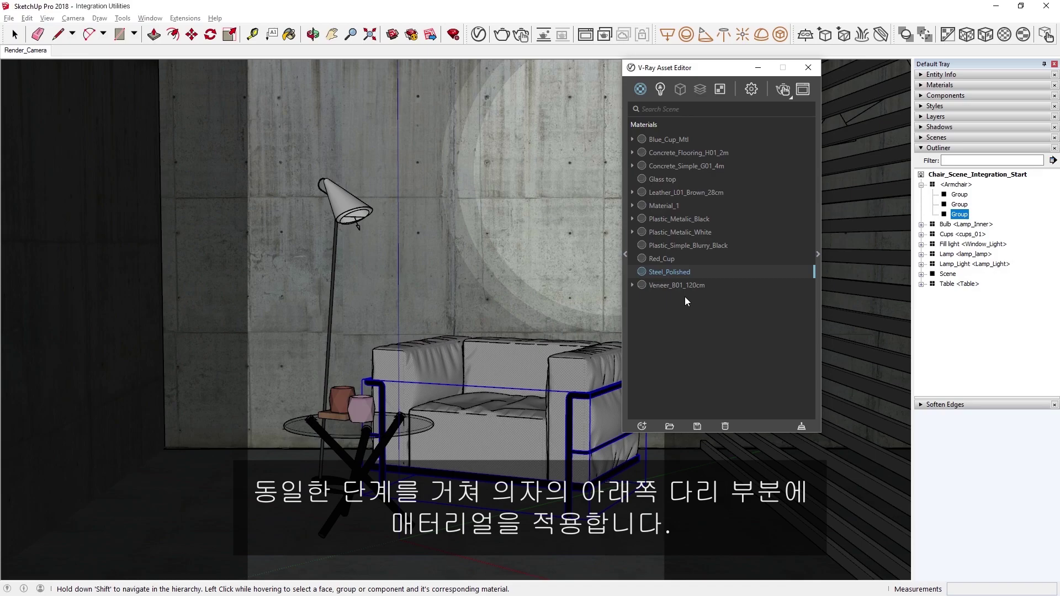
pyautogui.click(572, 524)
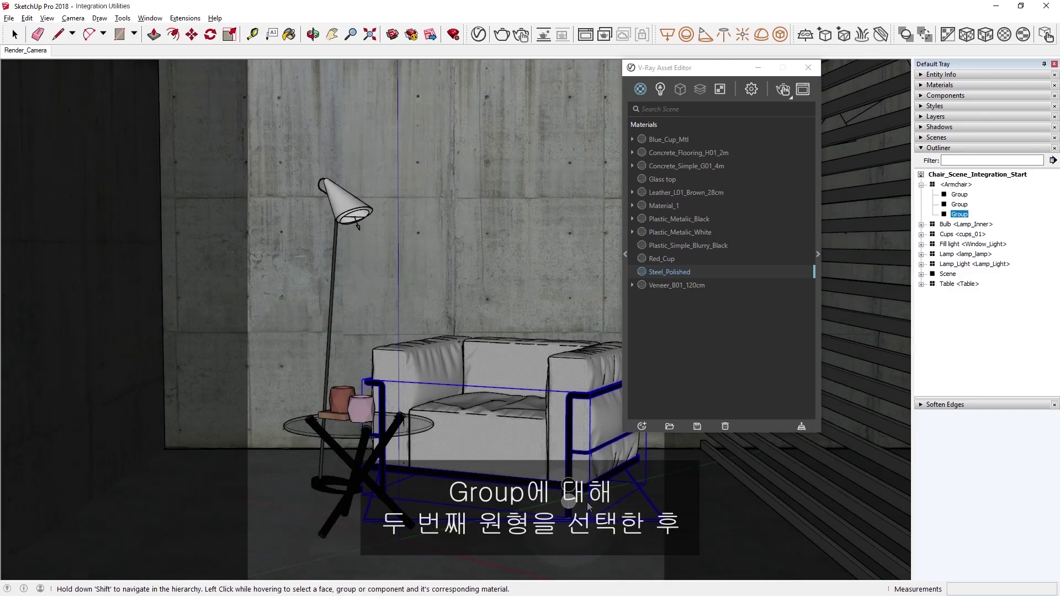
# Strip the legs' material and apply Plastic_Simple_Blurry_Black to the leg group
pyautogui.click(951, 35)
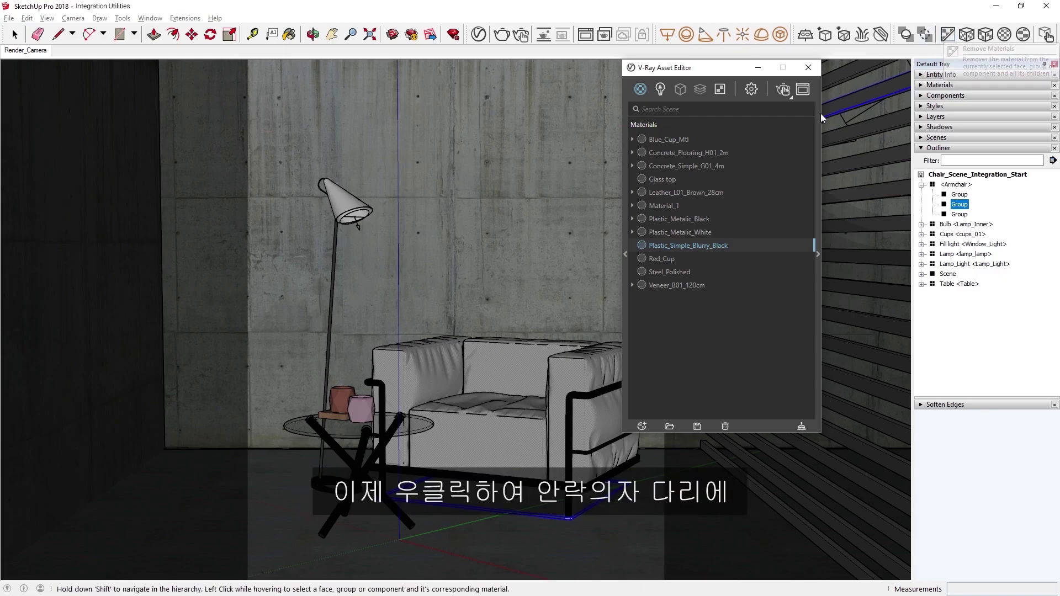
pyautogui.rightClick(704, 244)
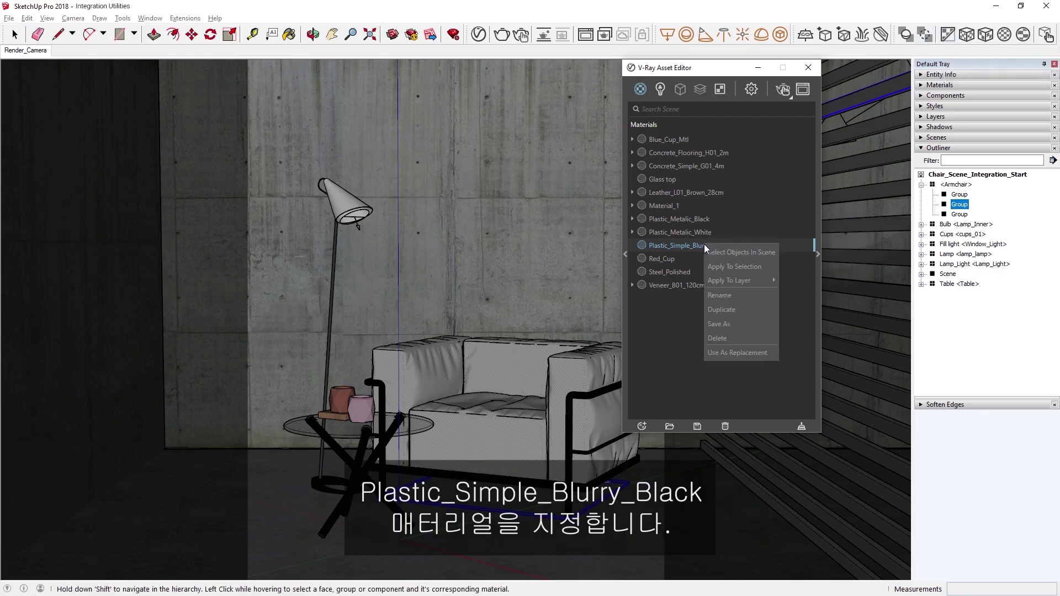
pyautogui.click(740, 266)
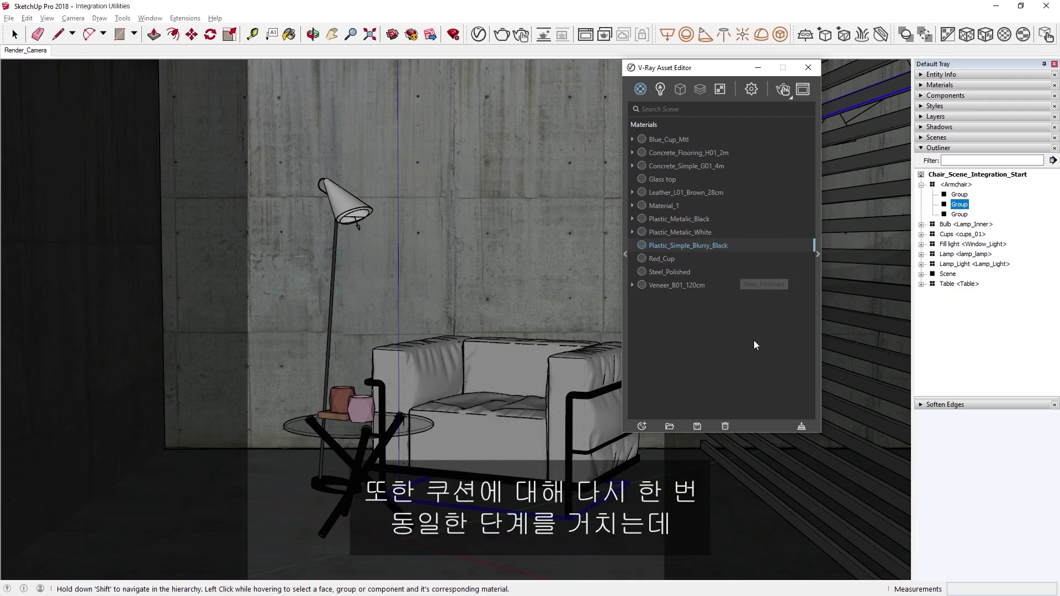
pyautogui.click(528, 421)
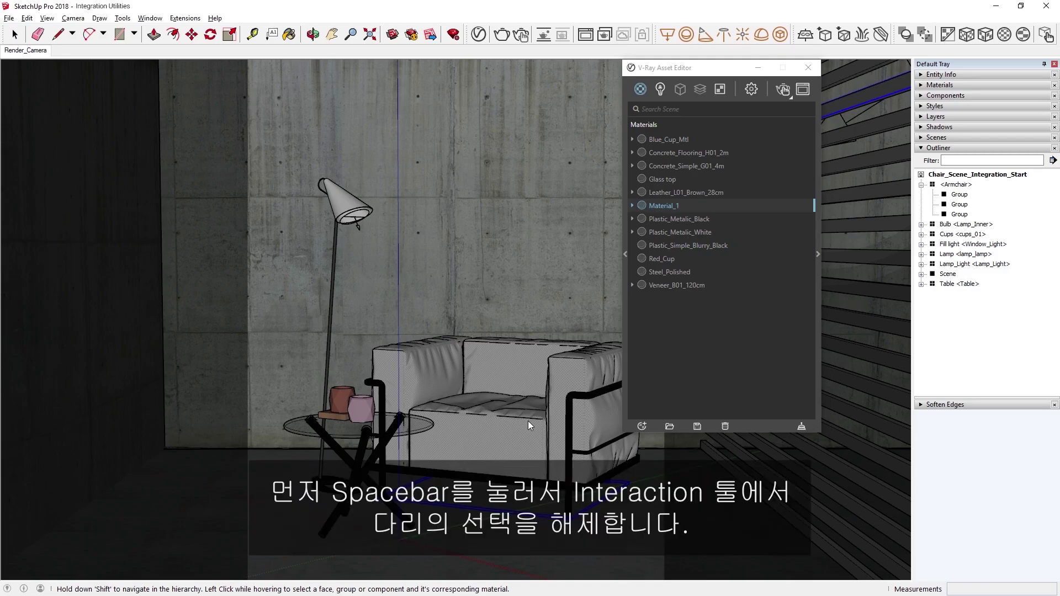
# Select the cushions and replace Material_1 scene-wide with Leather_L01_Brown_28cm
pyautogui.press('space')
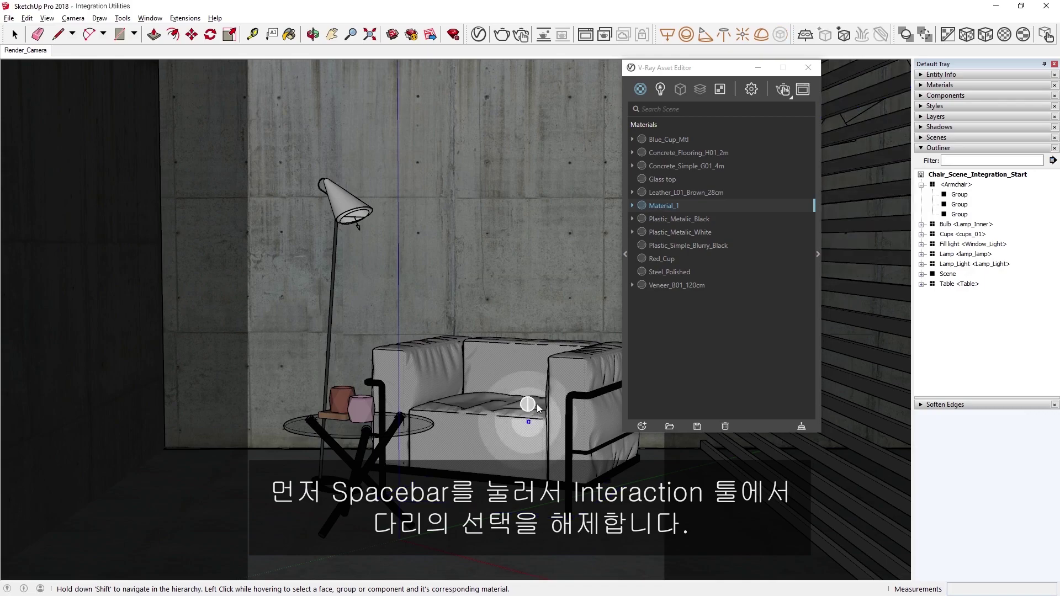
pyautogui.click(540, 405)
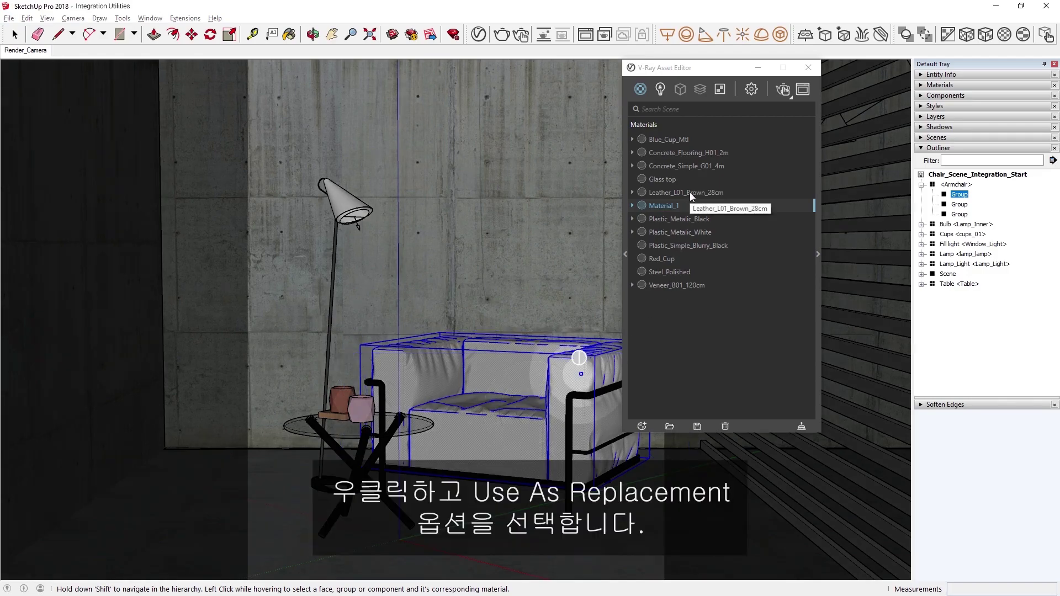
pyautogui.rightClick(689, 192)
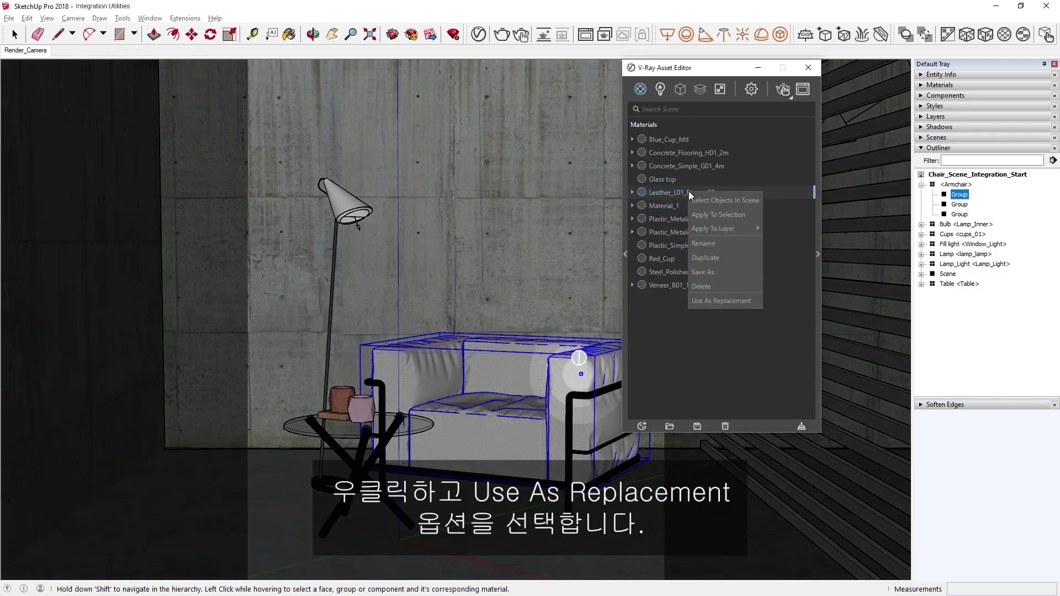
pyautogui.click(711, 301)
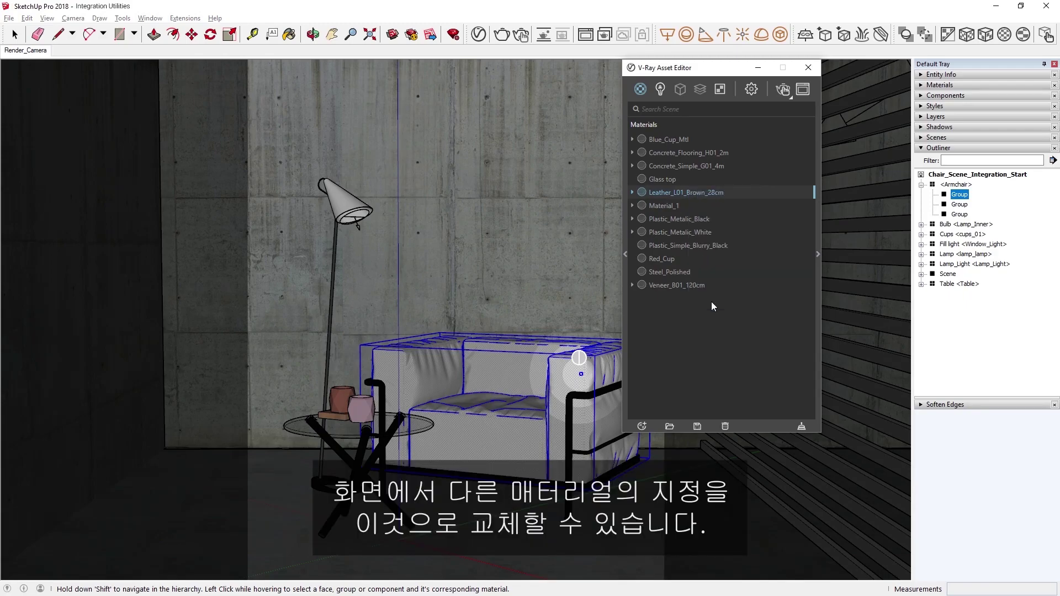
pyautogui.click(662, 206)
pyautogui.rightClick(662, 207)
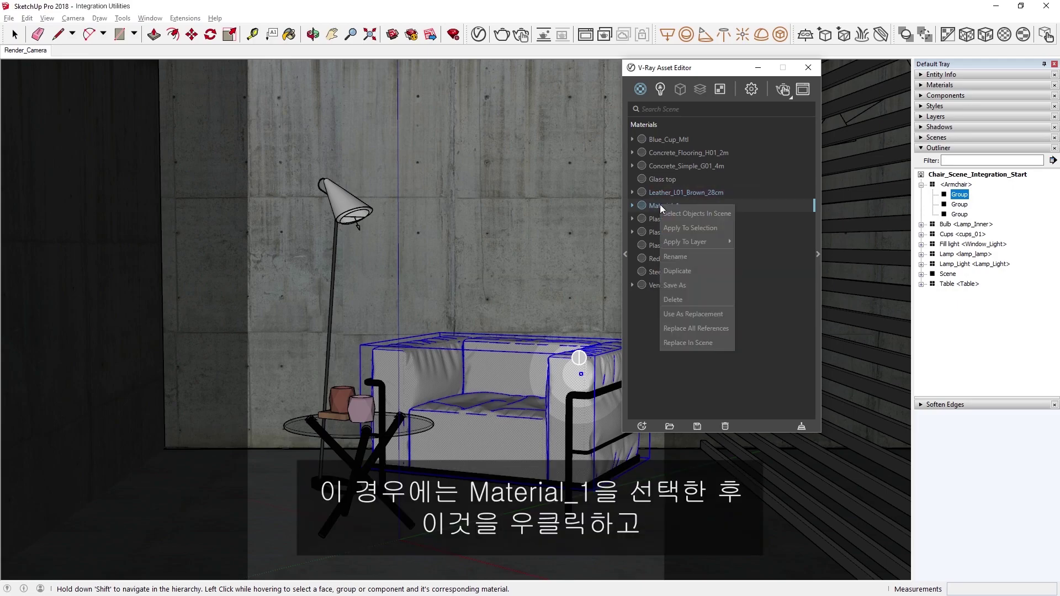
pyautogui.click(687, 343)
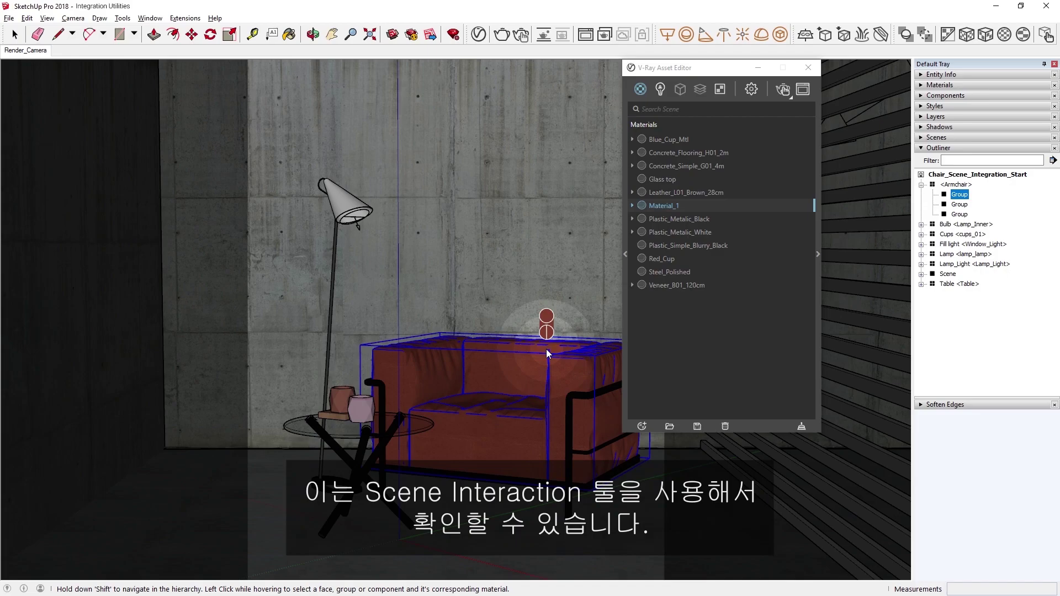
pyautogui.press('space')
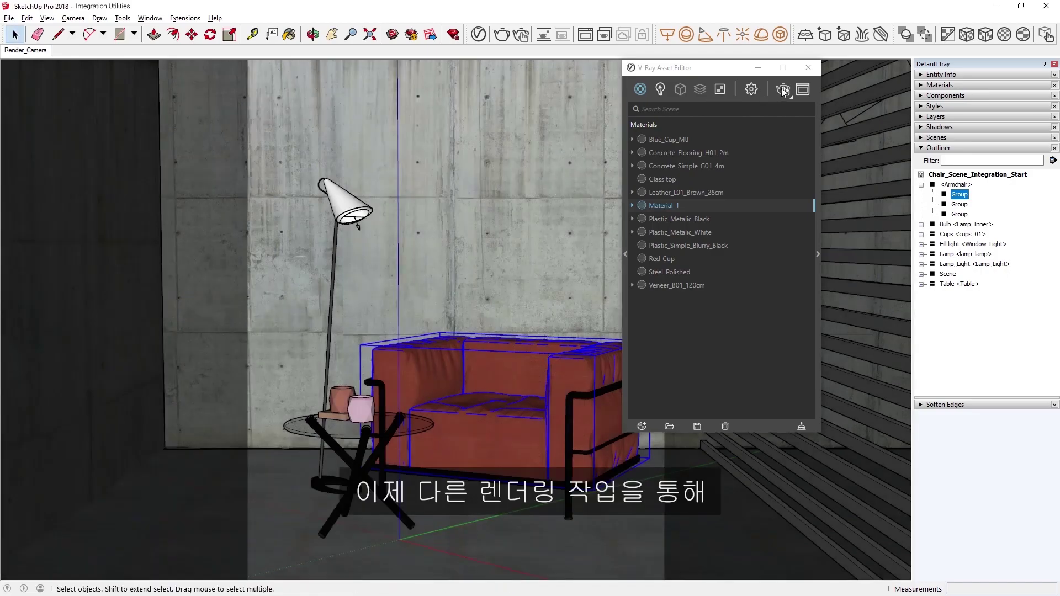
# Halt the V-Ray render, then close the Asset Editor and frame buffer windows
pyautogui.click(783, 90)
pyautogui.click(783, 91)
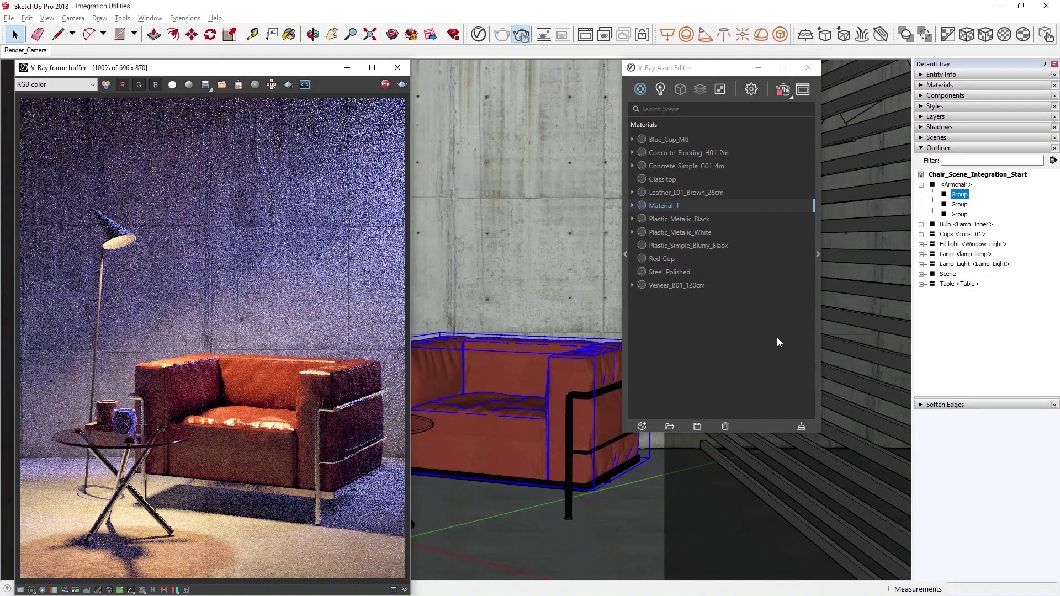
pyautogui.click(385, 85)
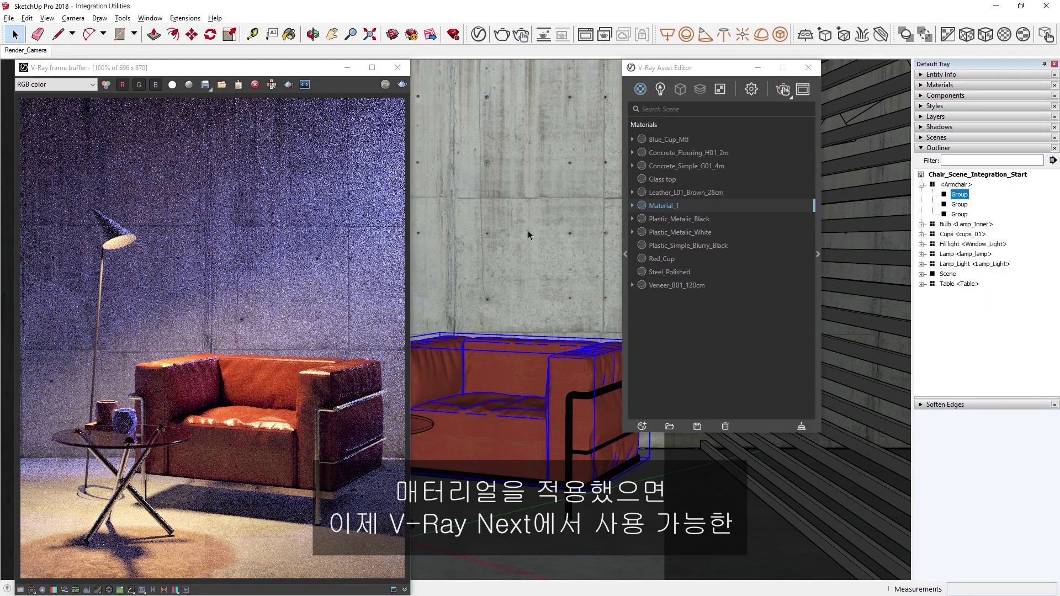
pyautogui.click(809, 67)
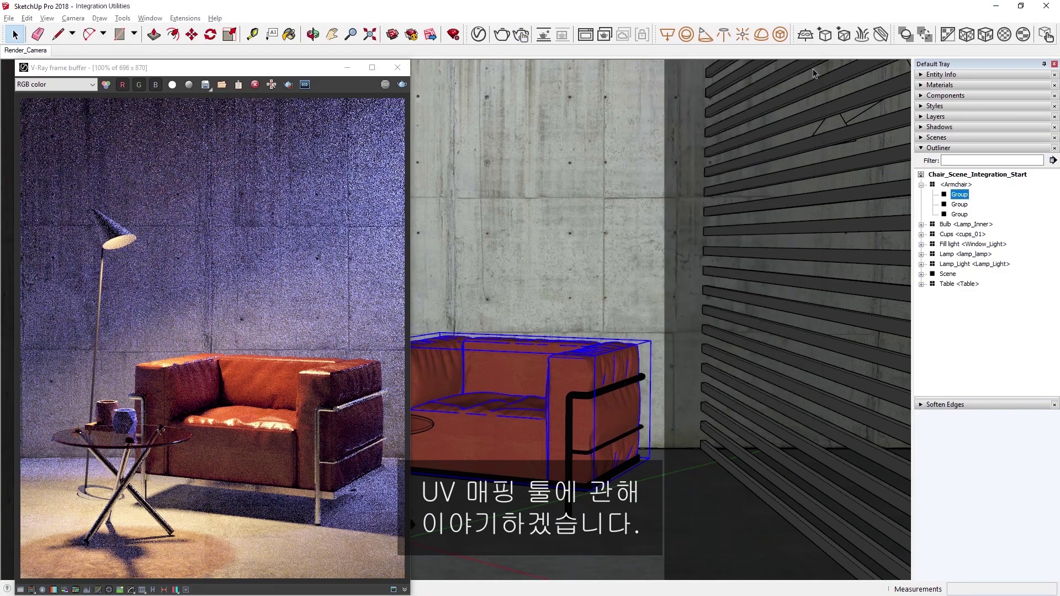
pyautogui.click(398, 67)
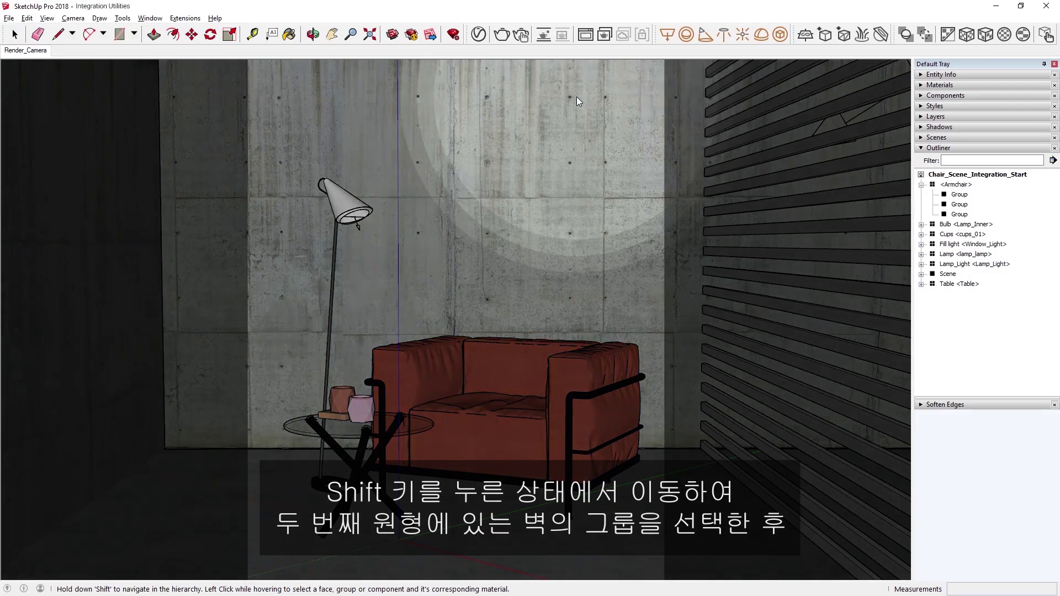
# Strip materials and UVs from the back wall group, then select Wall under Scene in the Outliner
pyautogui.keyDown('shift'); pyautogui.click(793, 102); pyautogui.keyUp('shift')
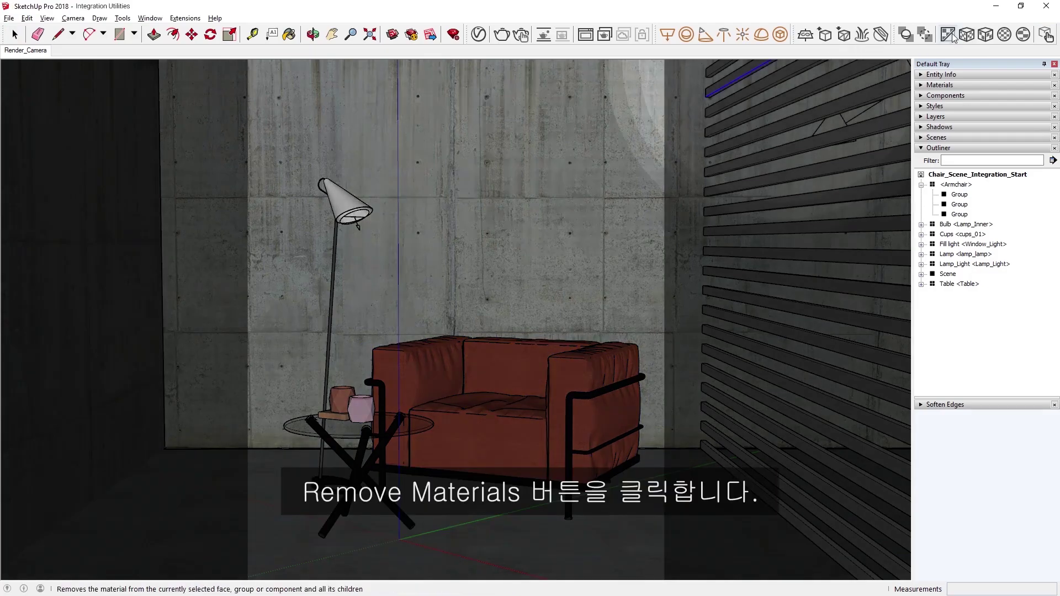
pyautogui.click(948, 35)
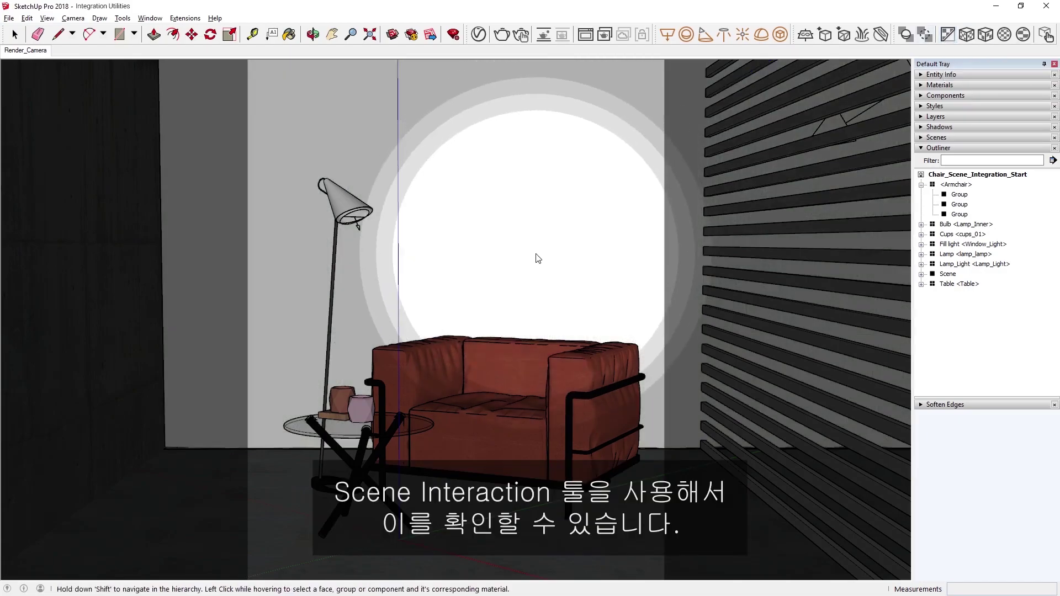
pyautogui.press('space')
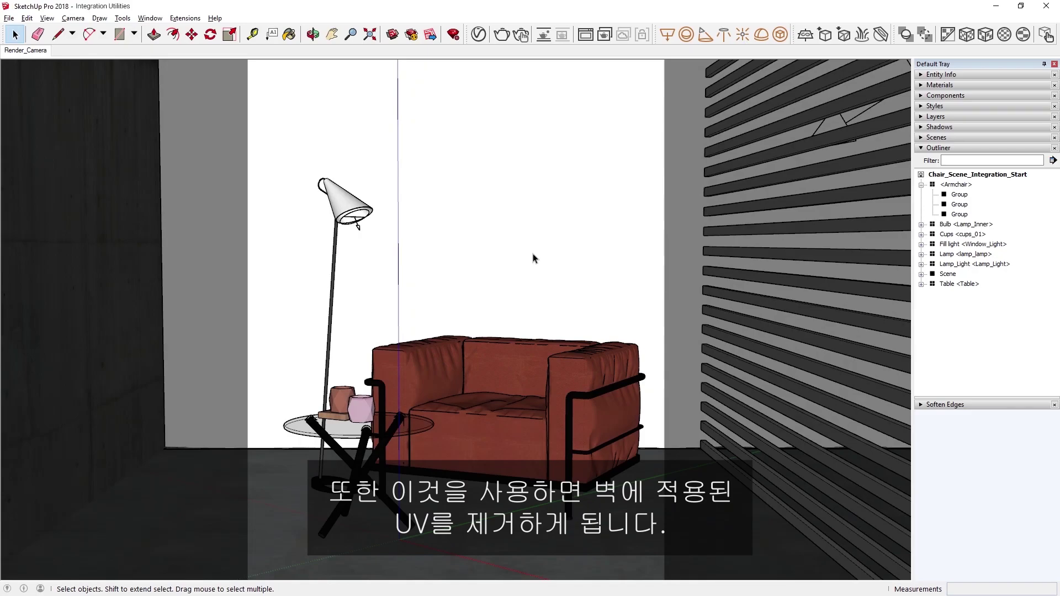
pyautogui.click(921, 274)
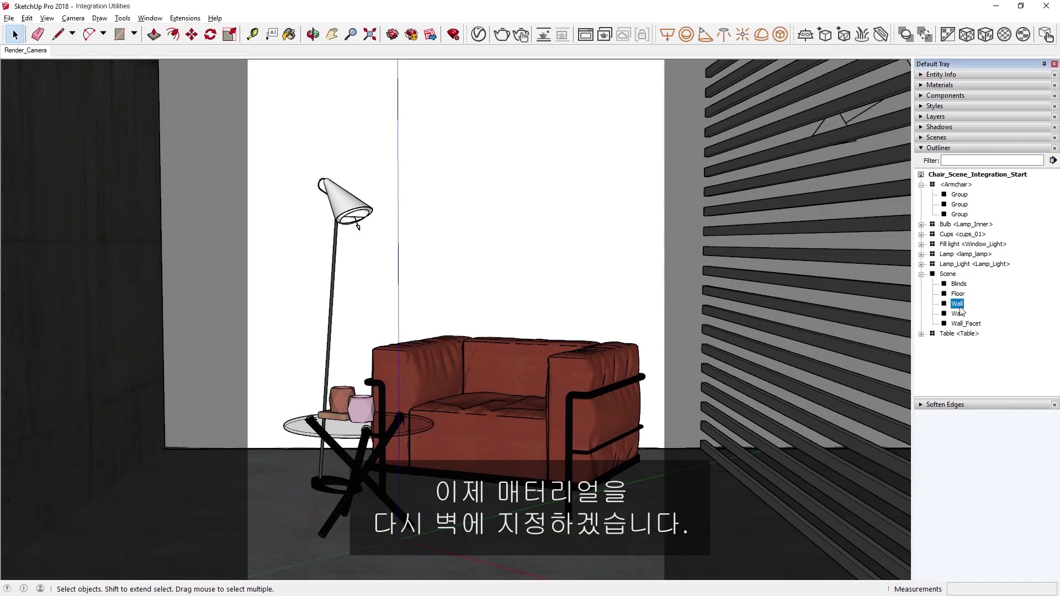
# Apply Concrete_Simple_G01_4m from the V-Ray Asset Editor to the selected back wall
pyautogui.click(479, 34)
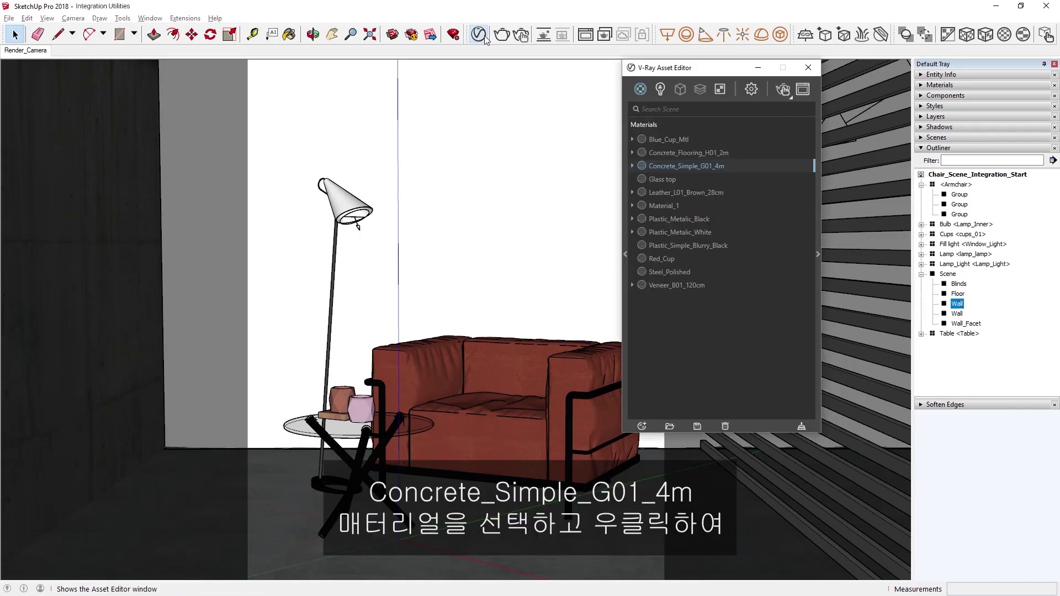
pyautogui.rightClick(675, 165)
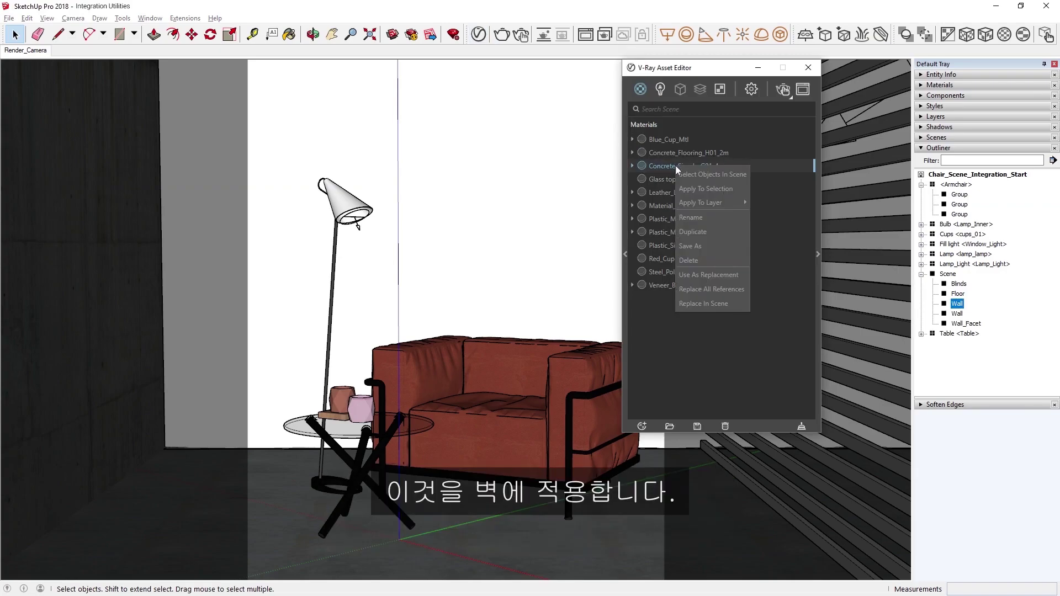
pyautogui.click(719, 189)
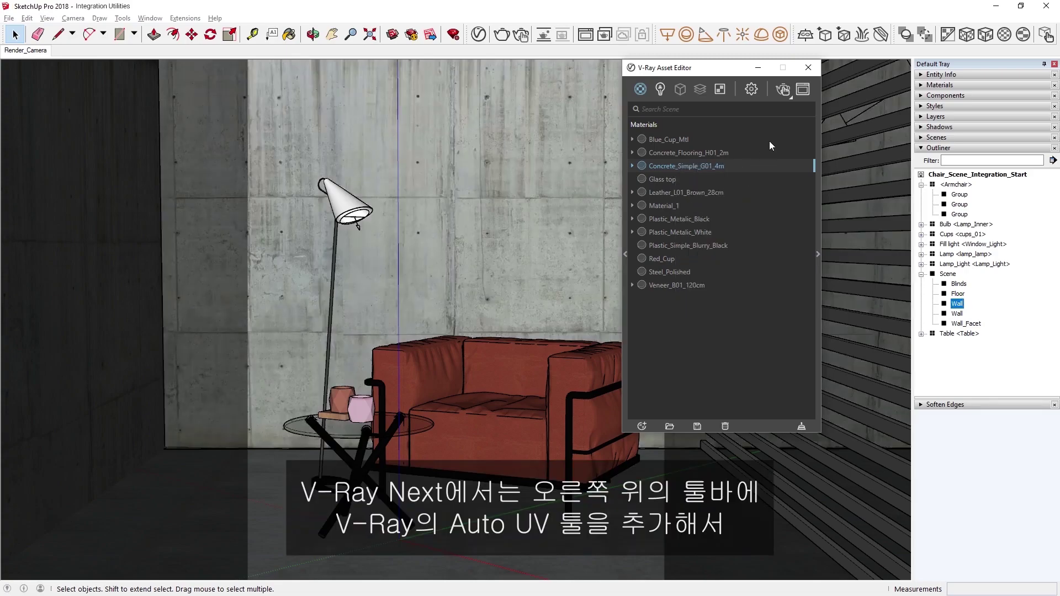
pyautogui.click(807, 68)
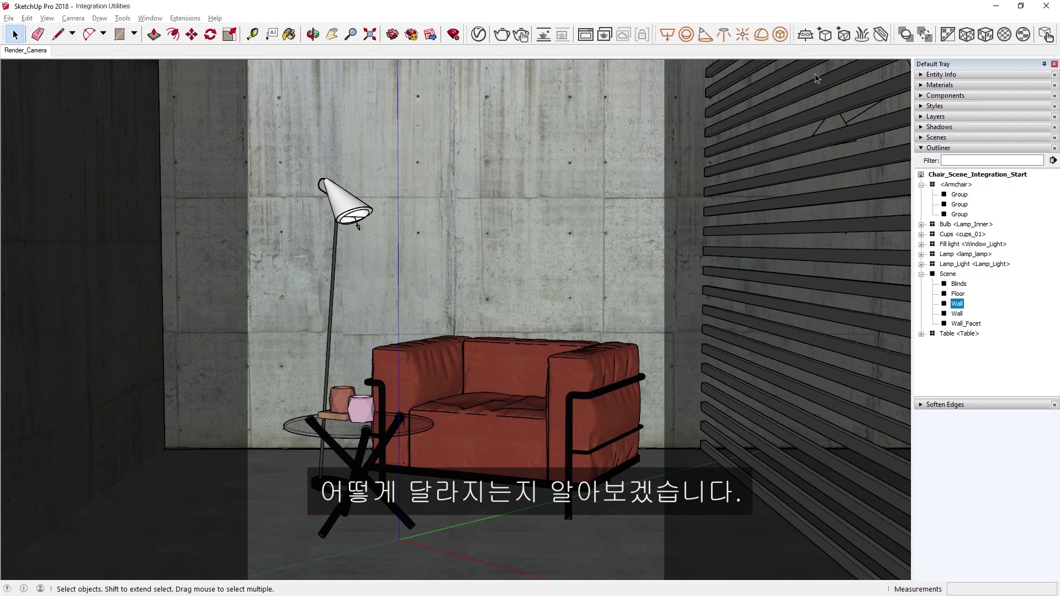
# Reproject the wall's concrete texture with tri-planar mapping, first fitted, then at world scale
pyautogui.click(986, 34)
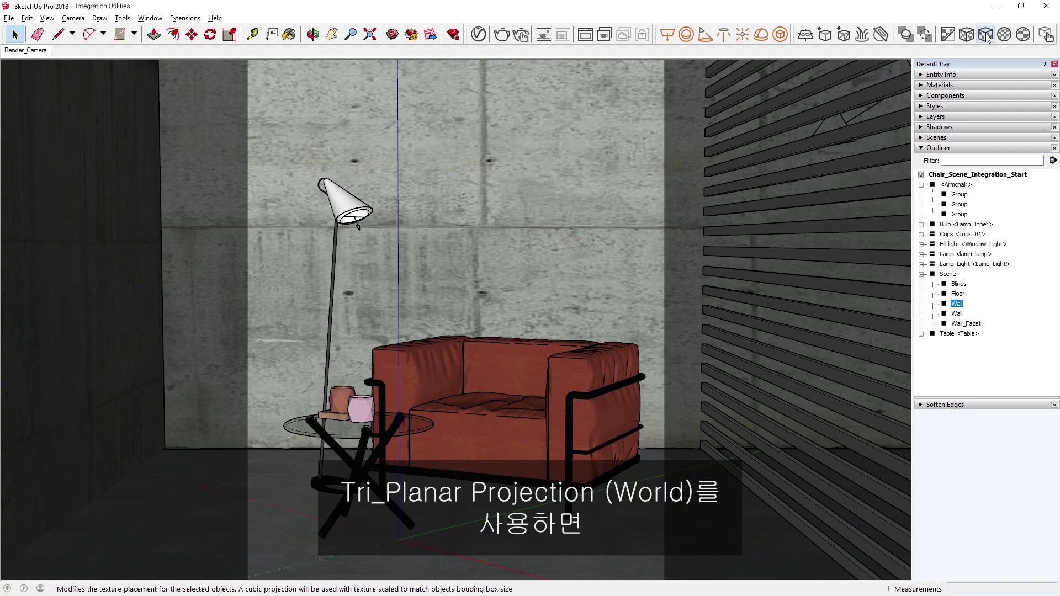
pyautogui.click(967, 35)
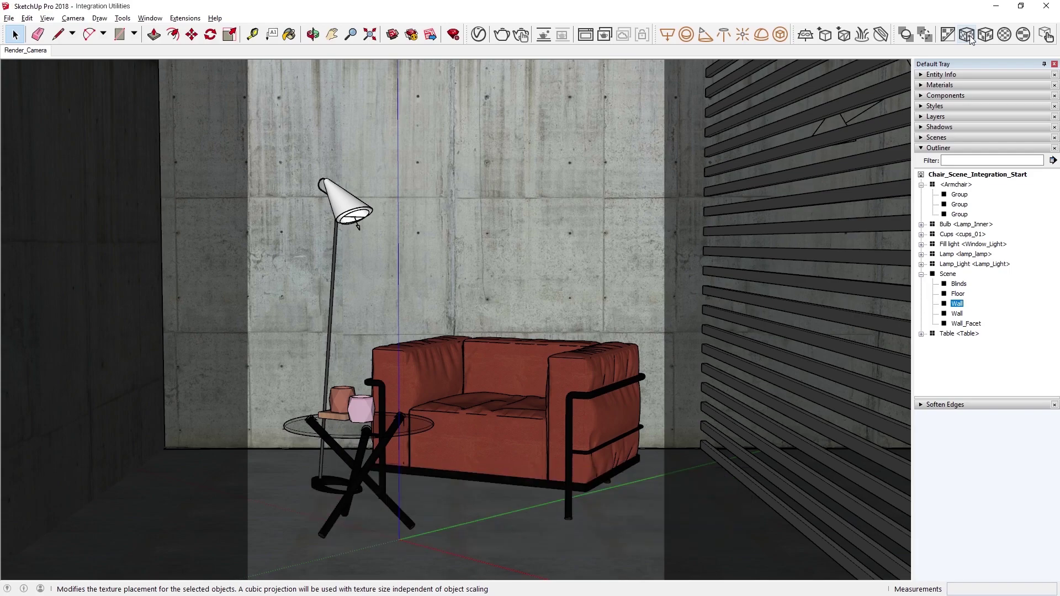
pyautogui.click(483, 36)
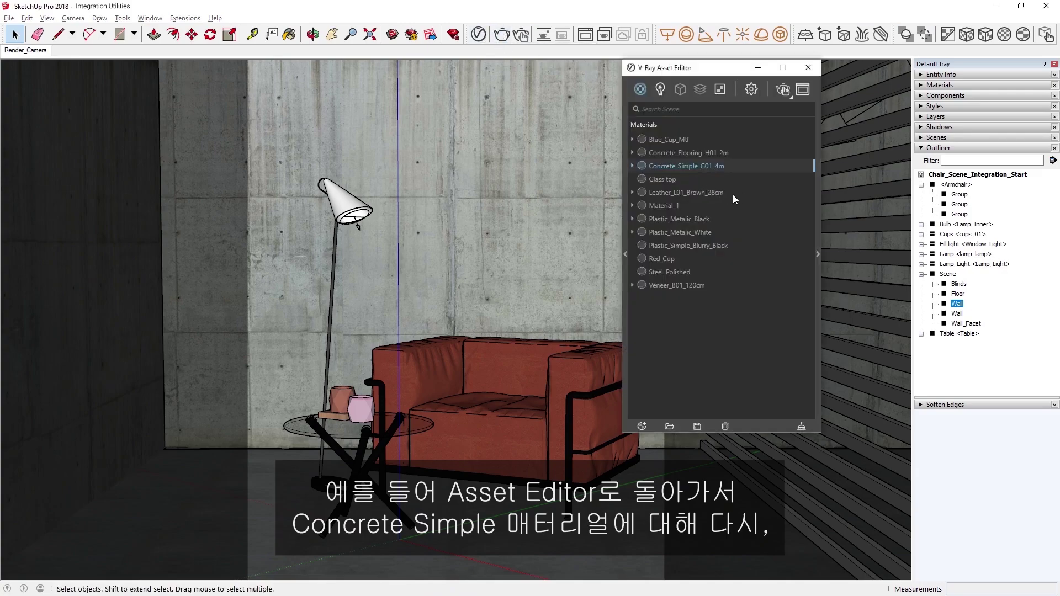
pyautogui.click(818, 255)
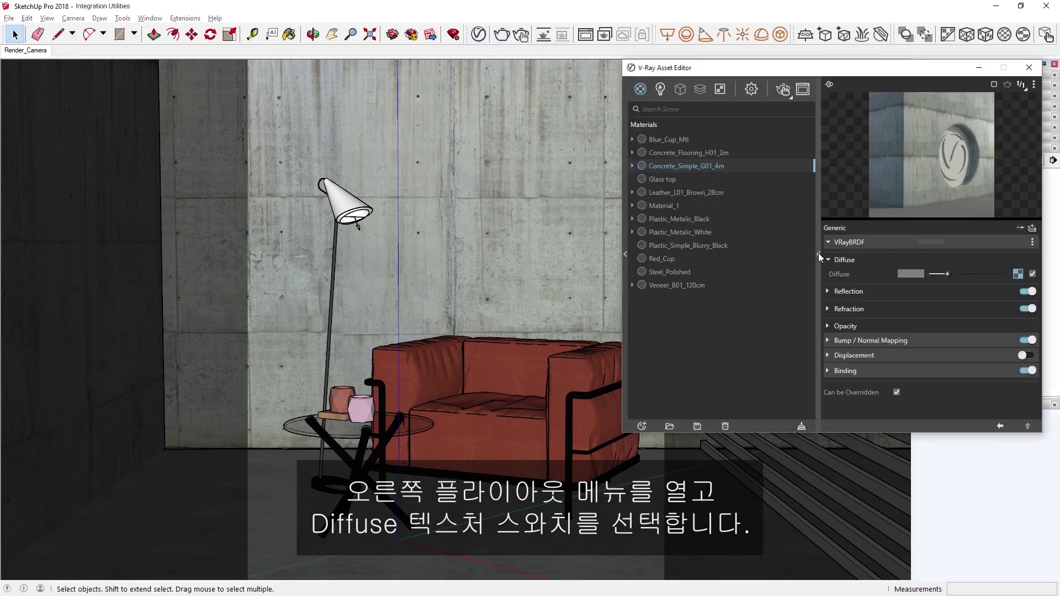
pyautogui.click(1019, 275)
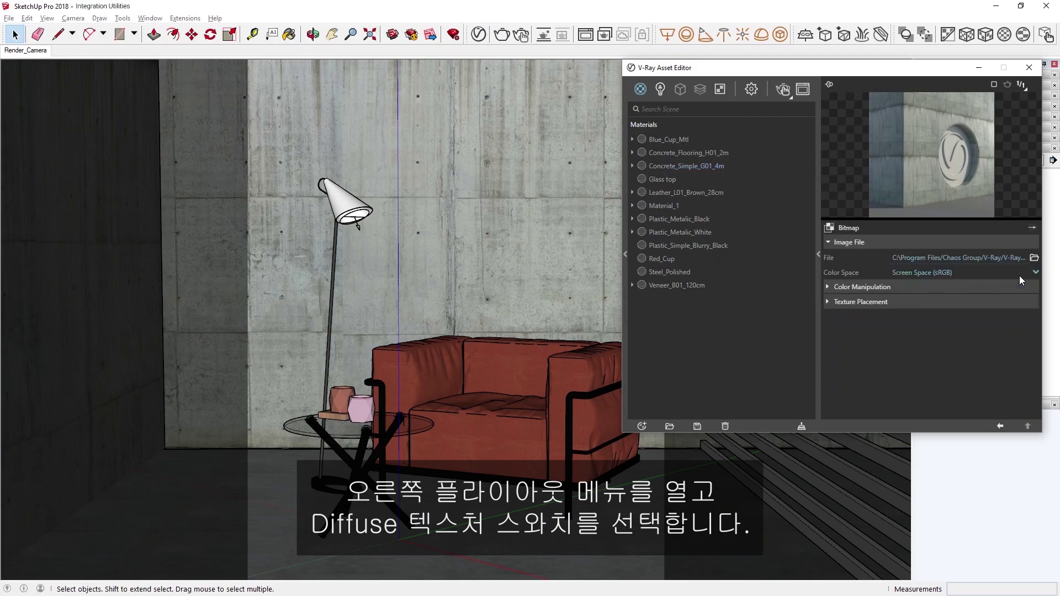
pyautogui.click(900, 303)
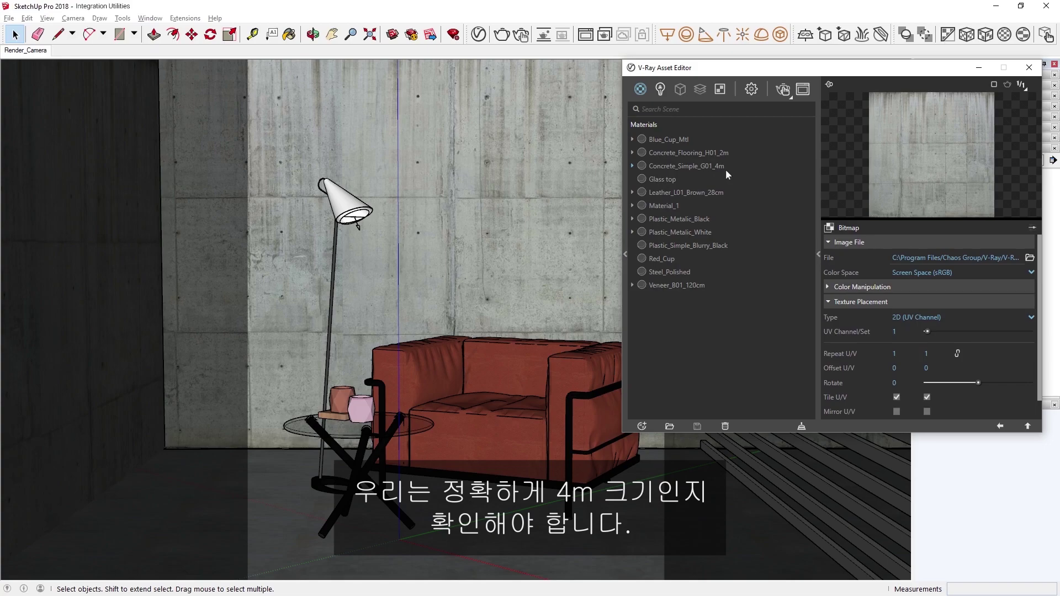
pyautogui.click(1029, 67)
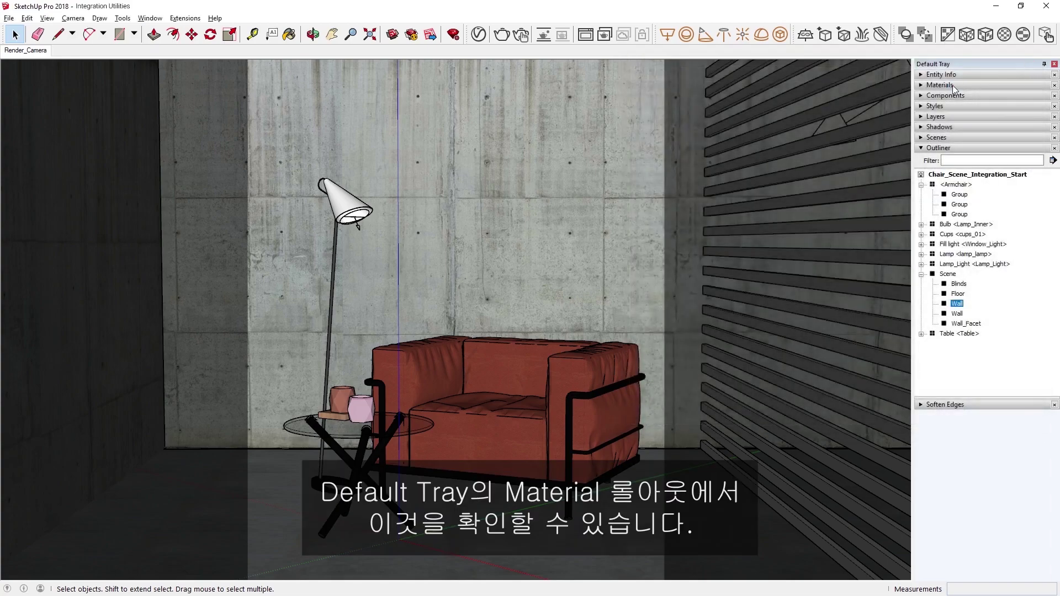
# Show the In Model Concrete_Simple_G01_4m edit settings with its 4.00m x 4.00m texture
pyautogui.click(940, 84)
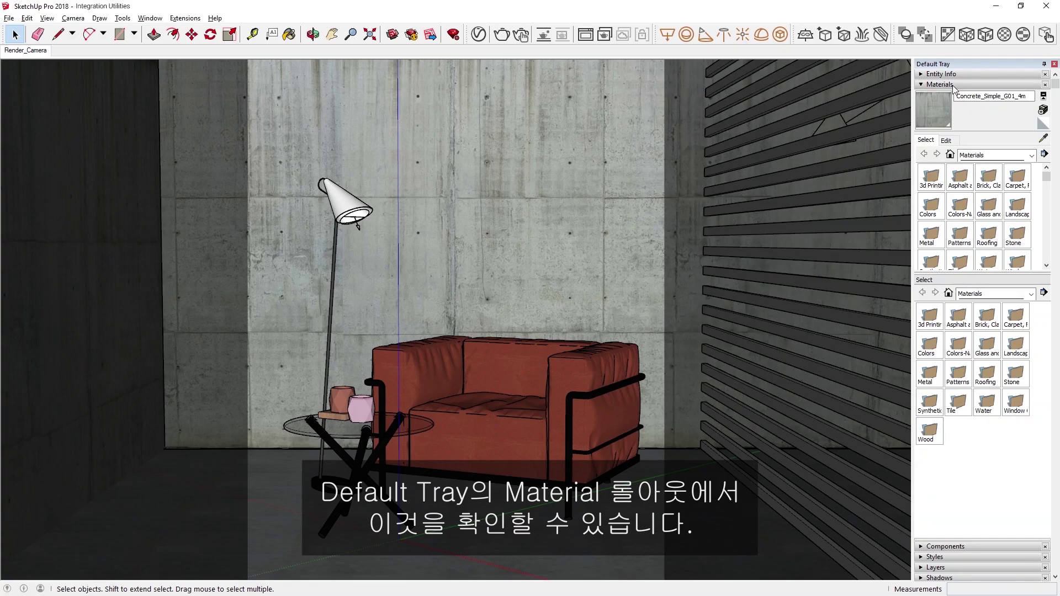
pyautogui.click(950, 155)
pyautogui.click(946, 140)
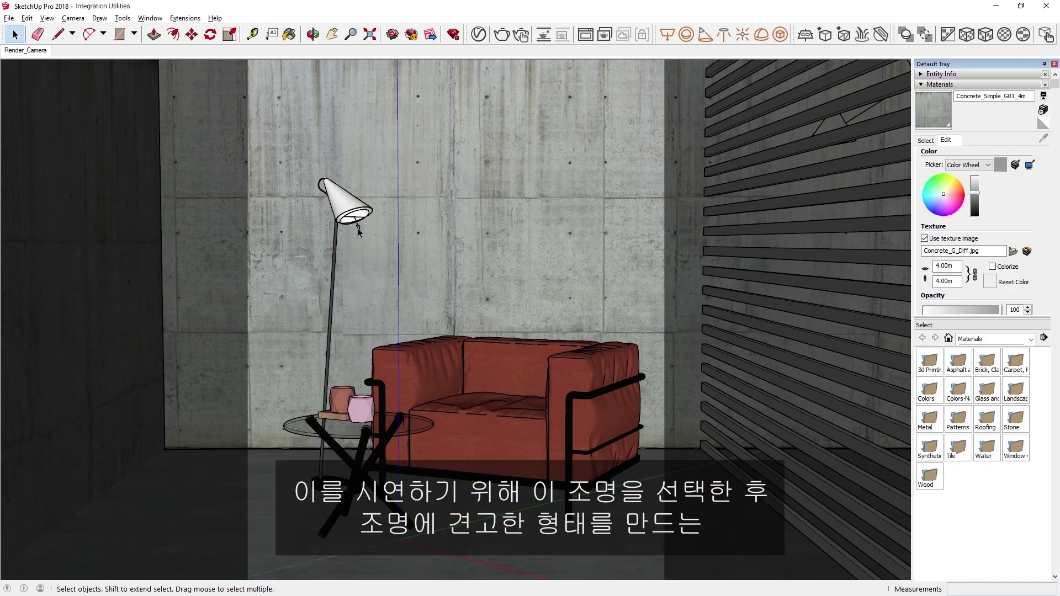
# Draw V-Ray light widgets as solid faces, then hide all V-Ray widgets in the viewport
pyautogui.click(359, 231)
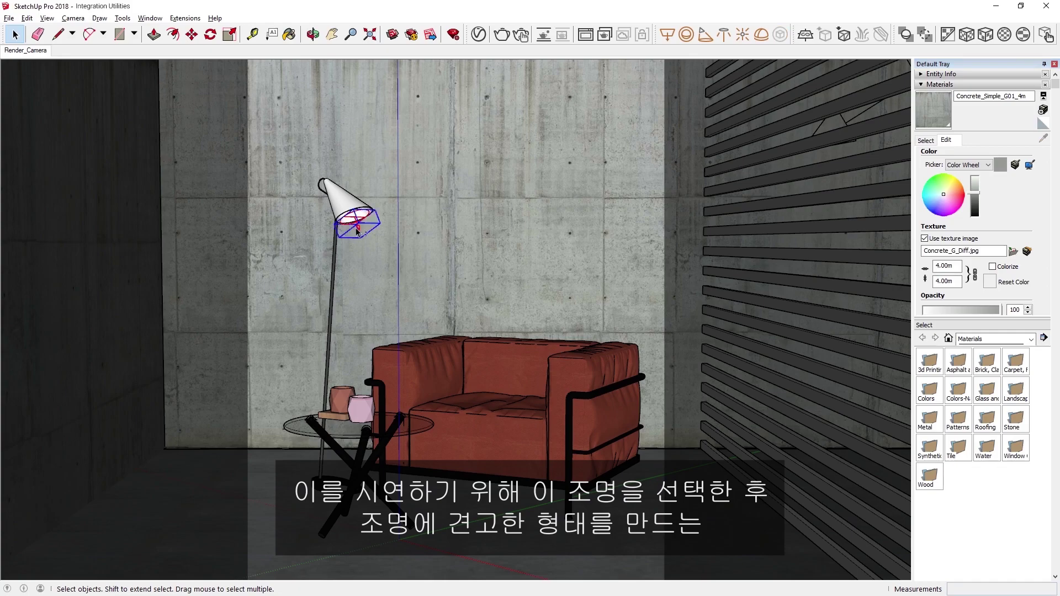
pyautogui.click(360, 233)
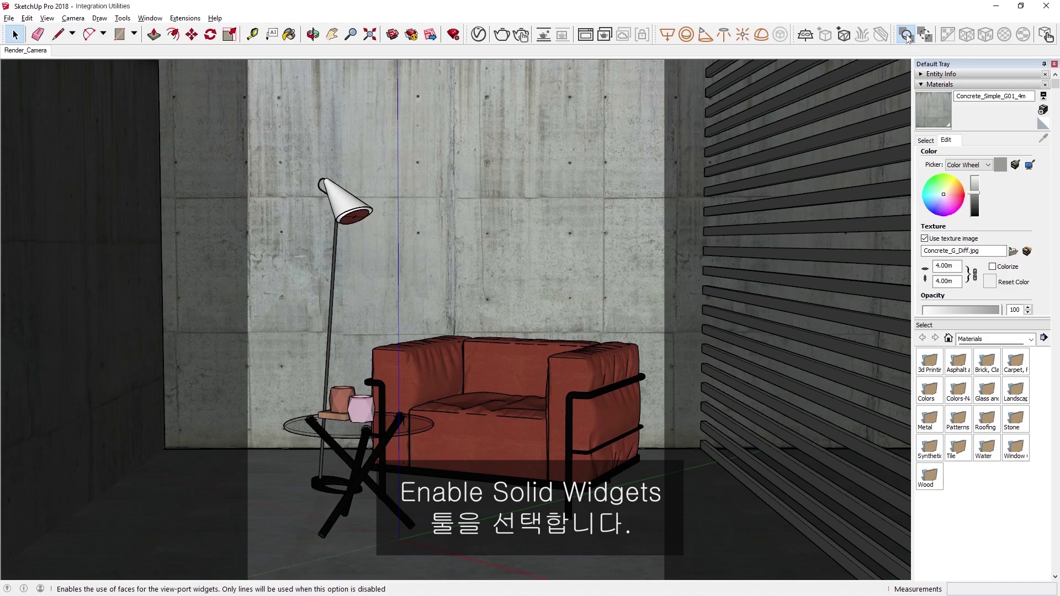
pyautogui.click(906, 35)
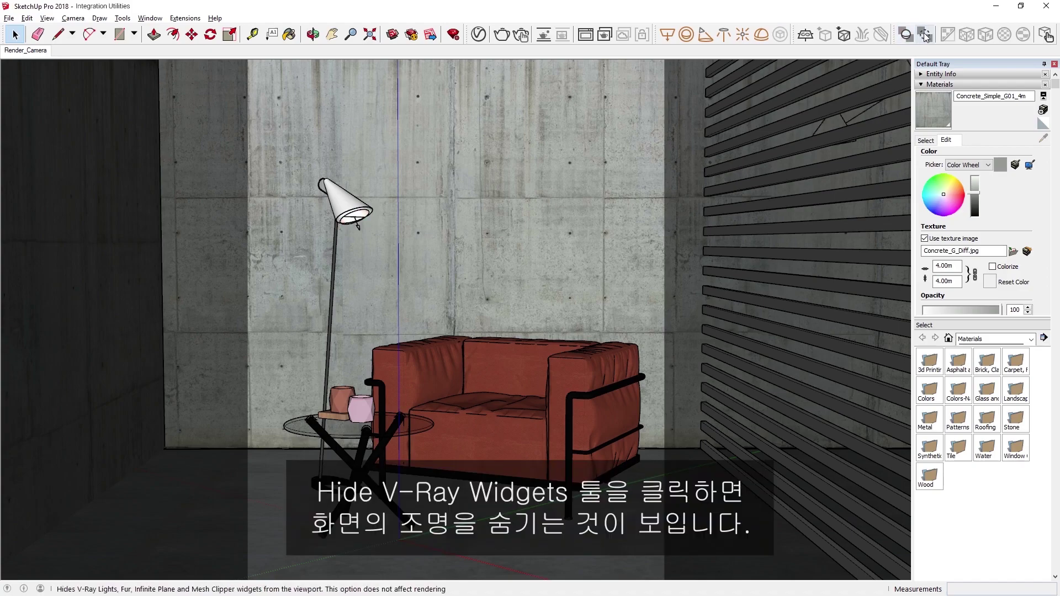
pyautogui.click(926, 35)
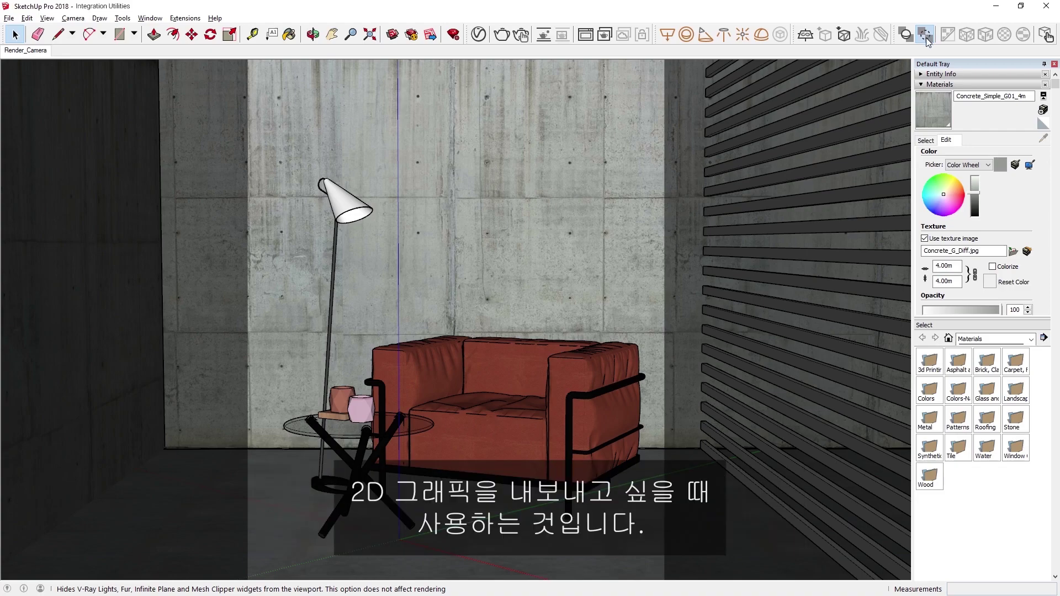
# Apply the Blueprint style from the Styles panel in place of Materials
pyautogui.click(956, 85)
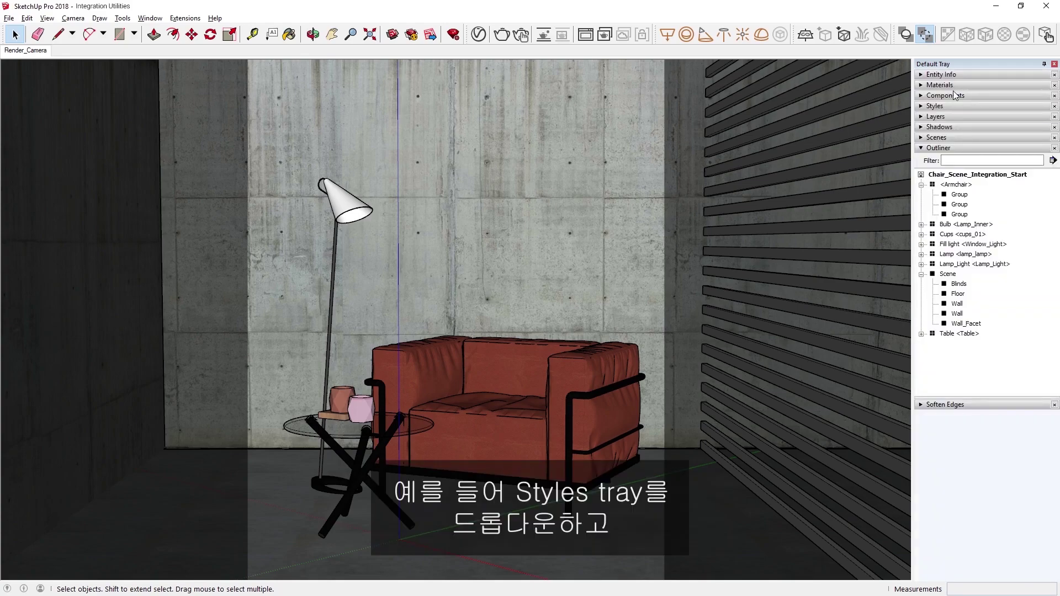
pyautogui.click(952, 109)
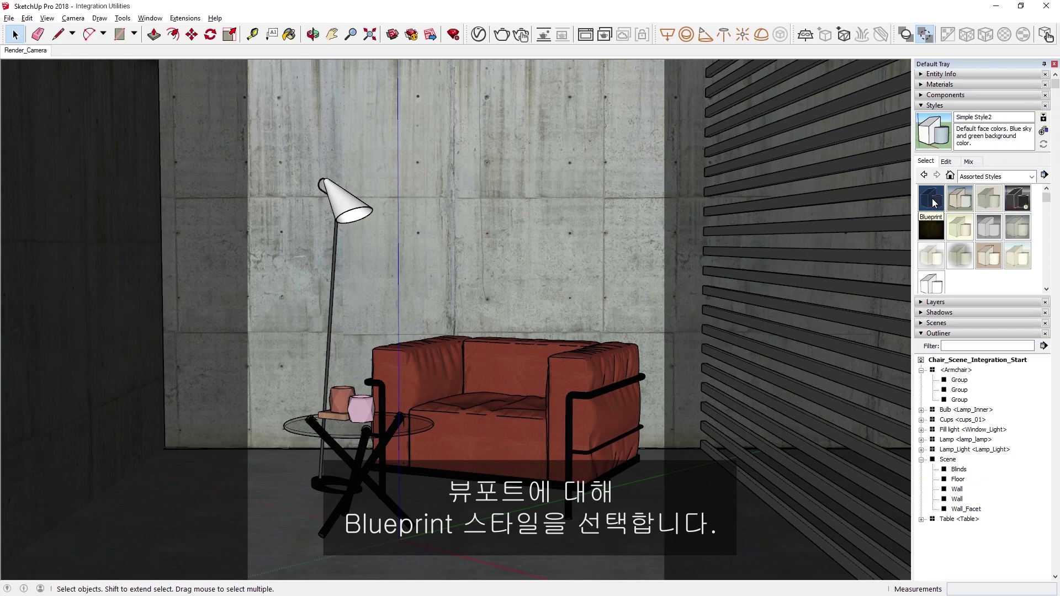
pyautogui.click(934, 200)
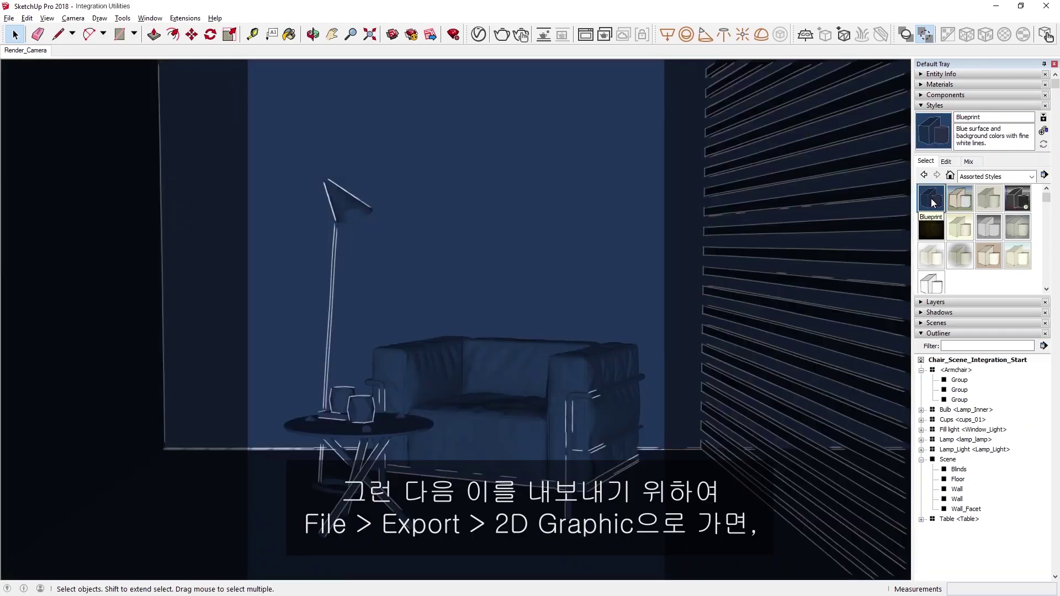
# Bring up File > Export > 2D Graphic, then dismiss it without exporting
pyautogui.click(9, 19)
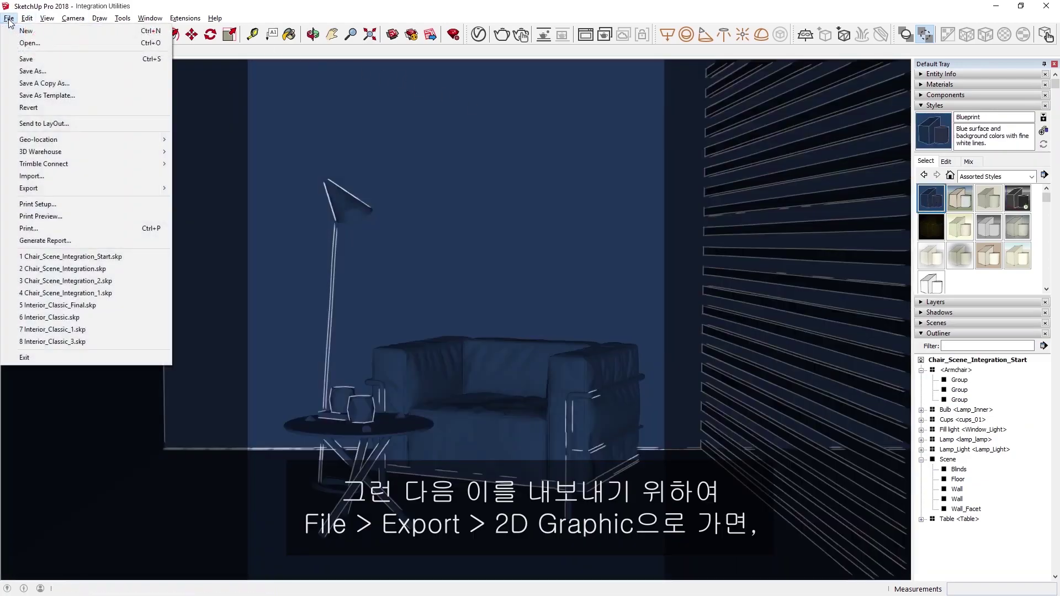
pyautogui.moveTo(44, 187)
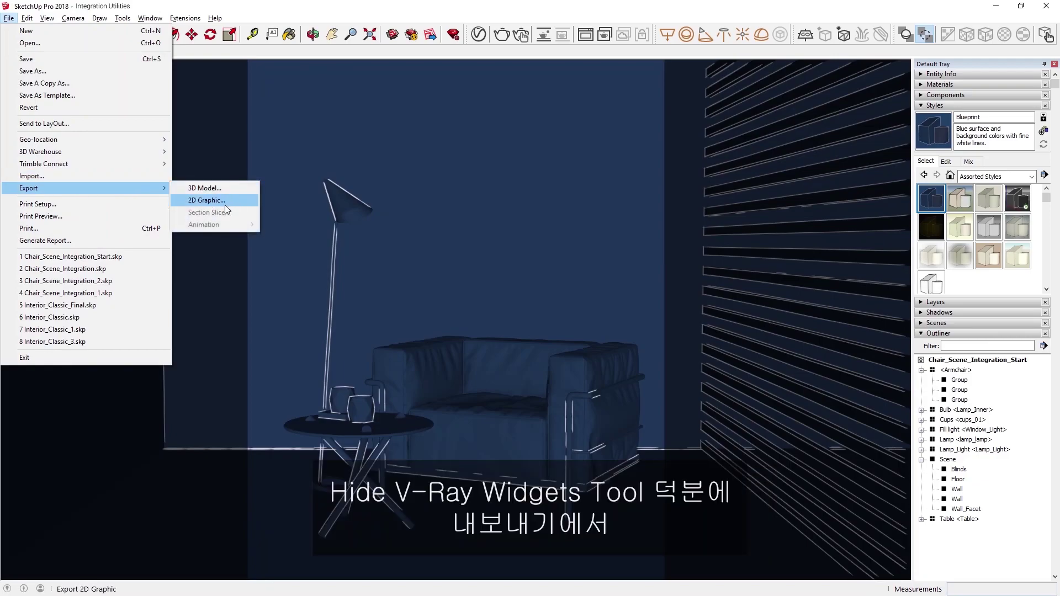
pyautogui.click(426, 9)
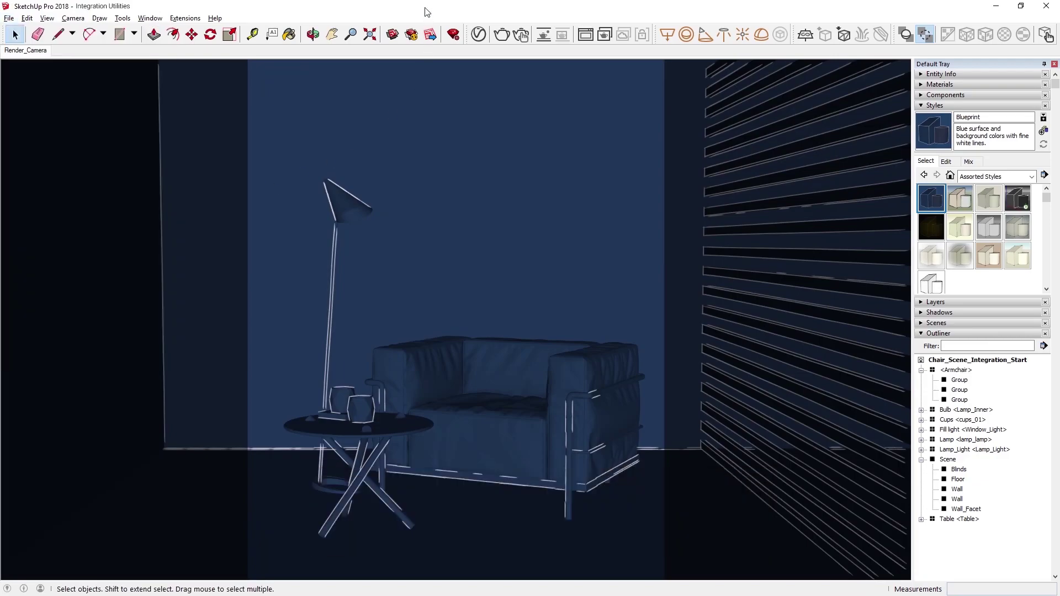